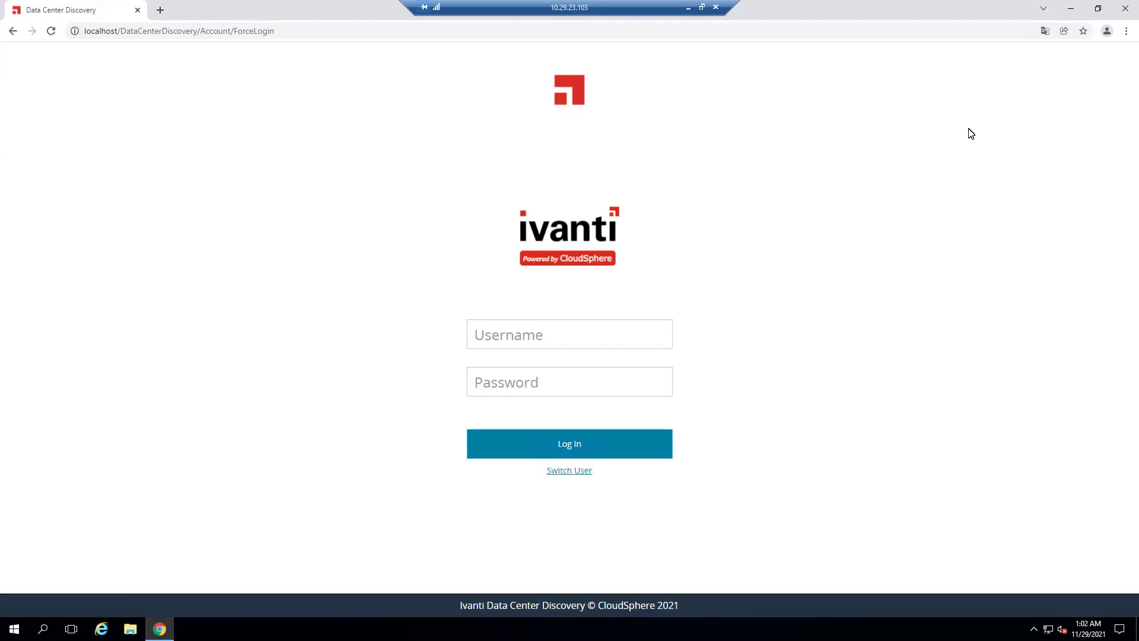
# Hide Chrome, select and deselect the DCD installer and six DCD2021.2 guide documents, then return to the login page
pyautogui.click(1074, 9)
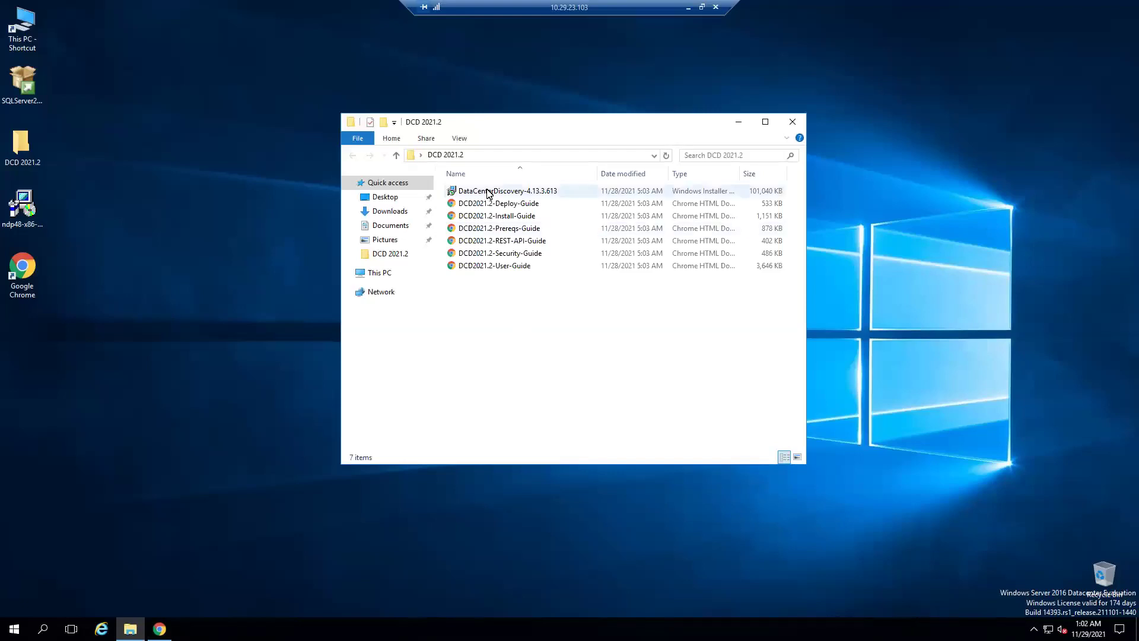
pyautogui.click(489, 193)
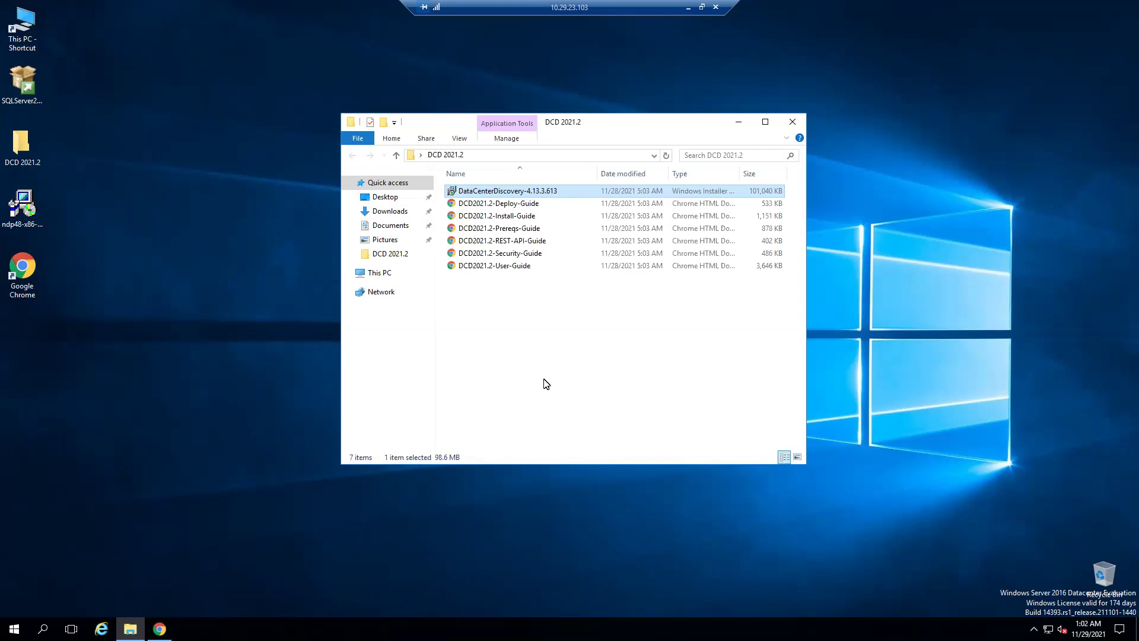
pyautogui.moveTo(530, 334); pyautogui.dragTo(498, 205)
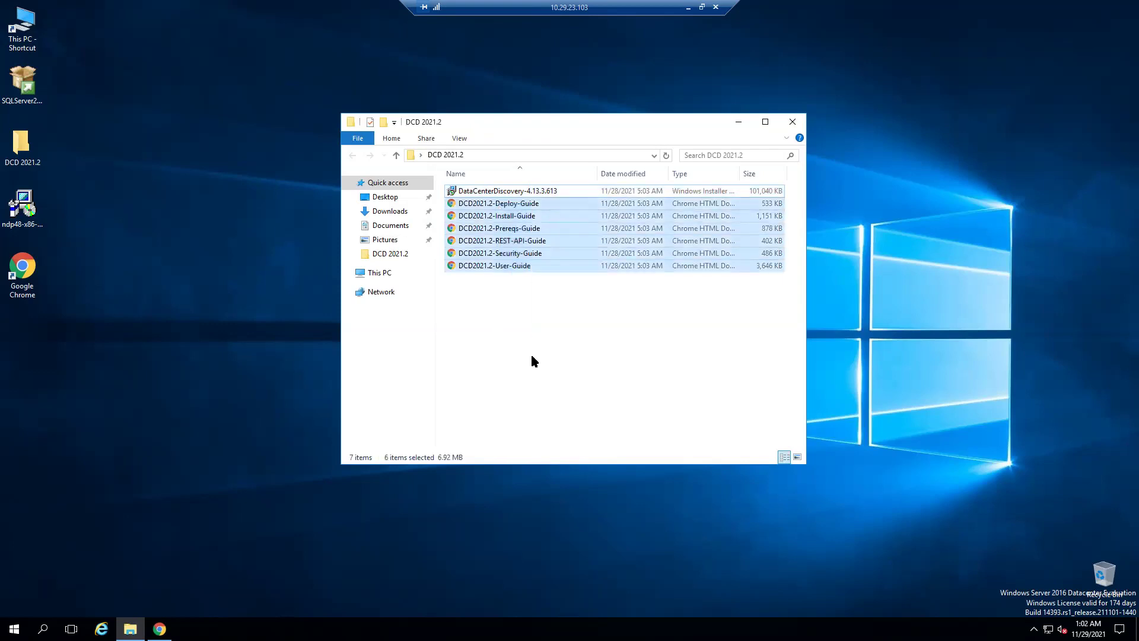
pyautogui.click(533, 360)
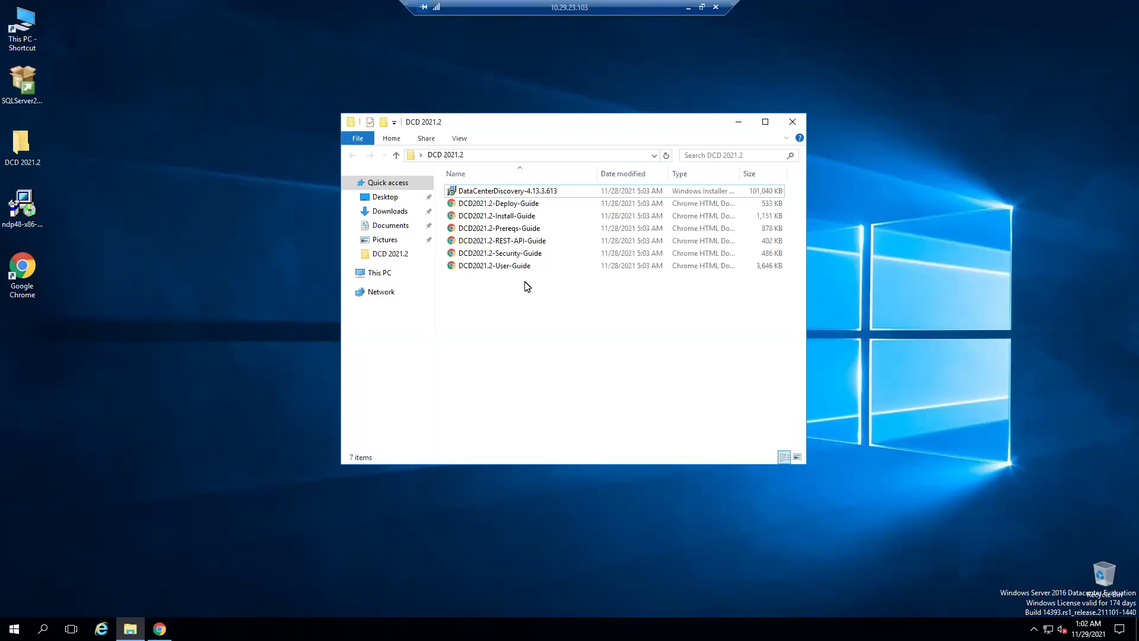
pyautogui.click(535, 254)
pyautogui.click(558, 327)
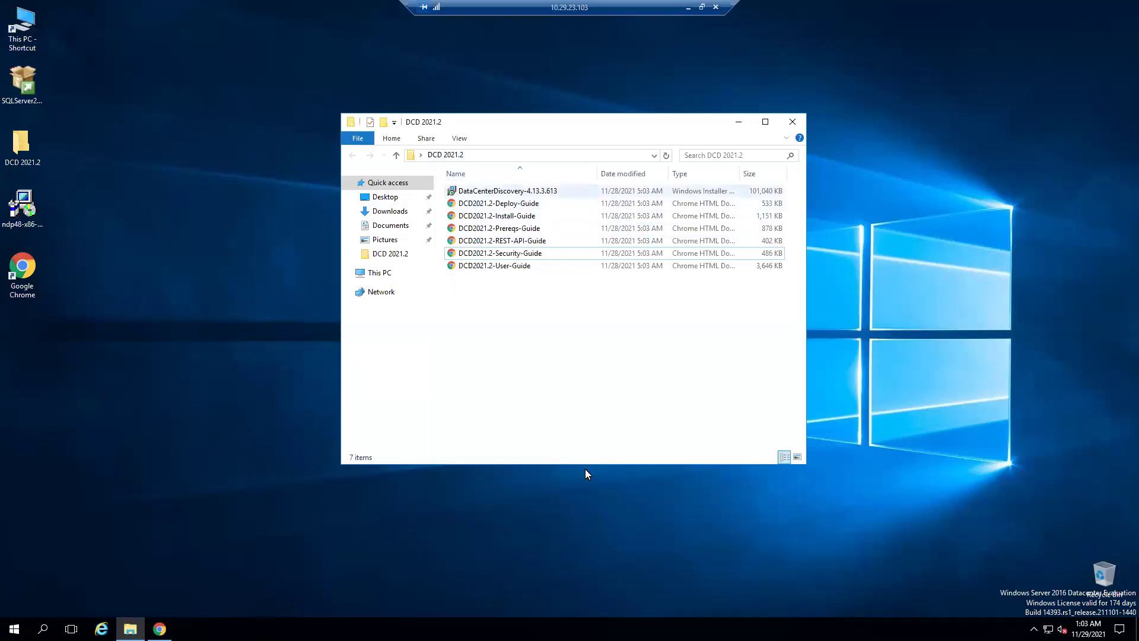
pyautogui.click(291, 562)
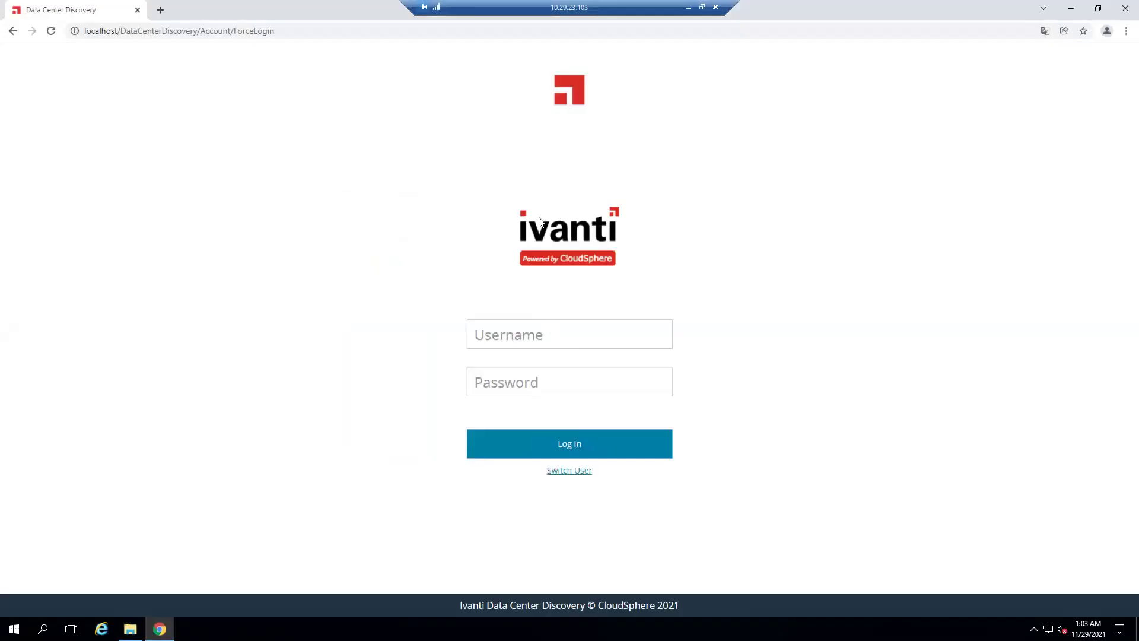
# Log in with username admin and the administrator account password
pyautogui.click(497, 335)
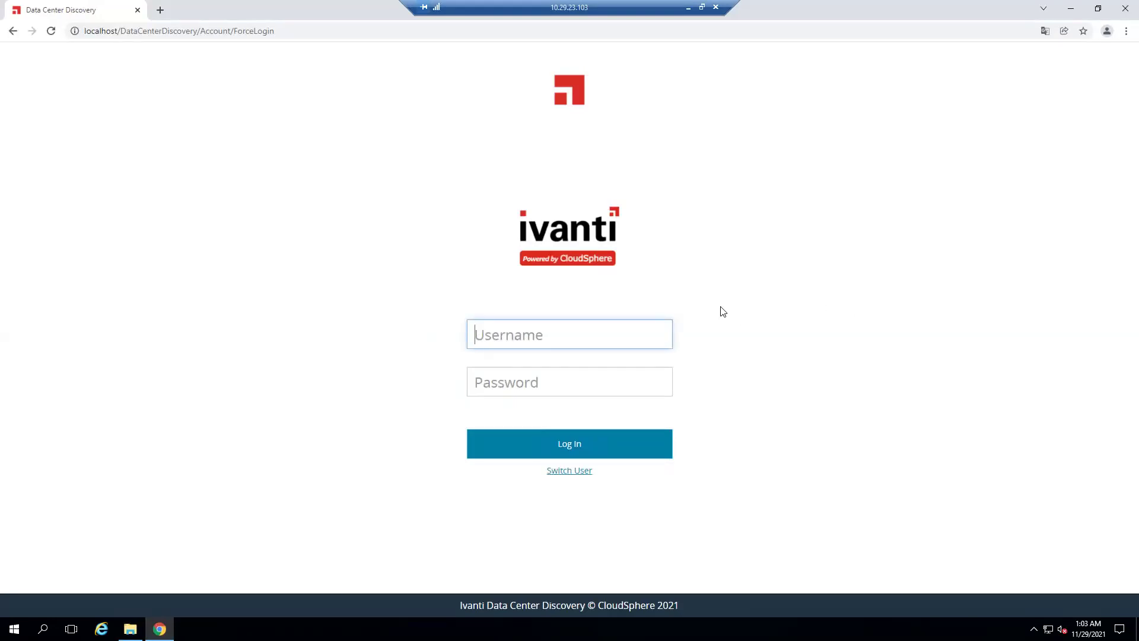
pyautogui.write('admin')
pyautogui.click(530, 375)
pyautogui.write('admin1234567')
pyautogui.press('Return')
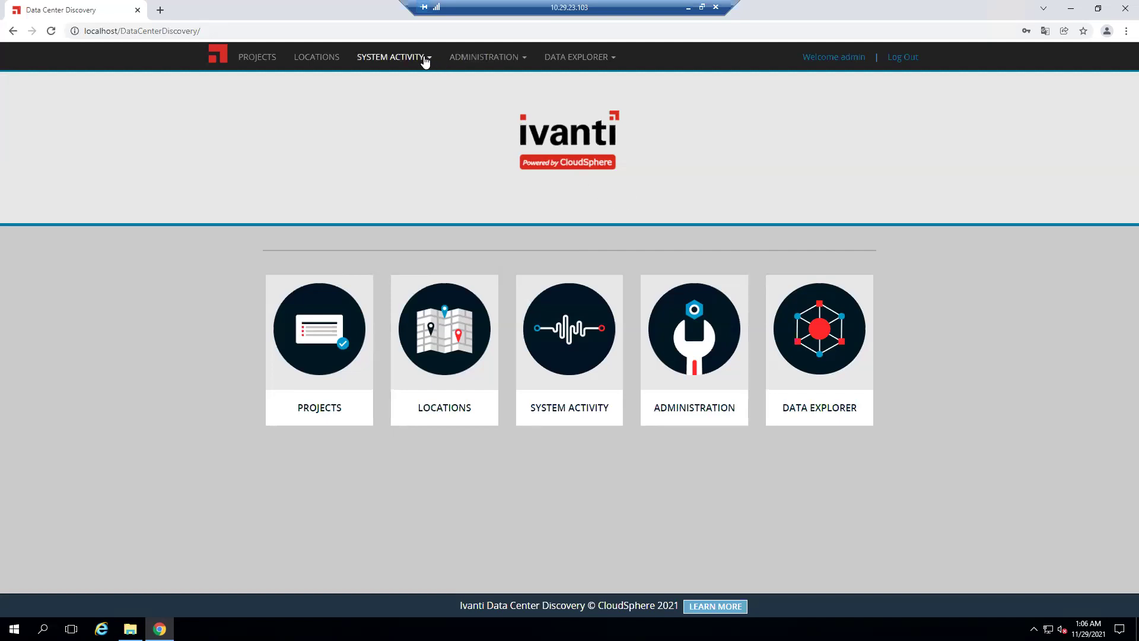
# Open Administration > System Settings, check the Activation tab, then view the Product Adapter Manager list
pyautogui.click(475, 66)
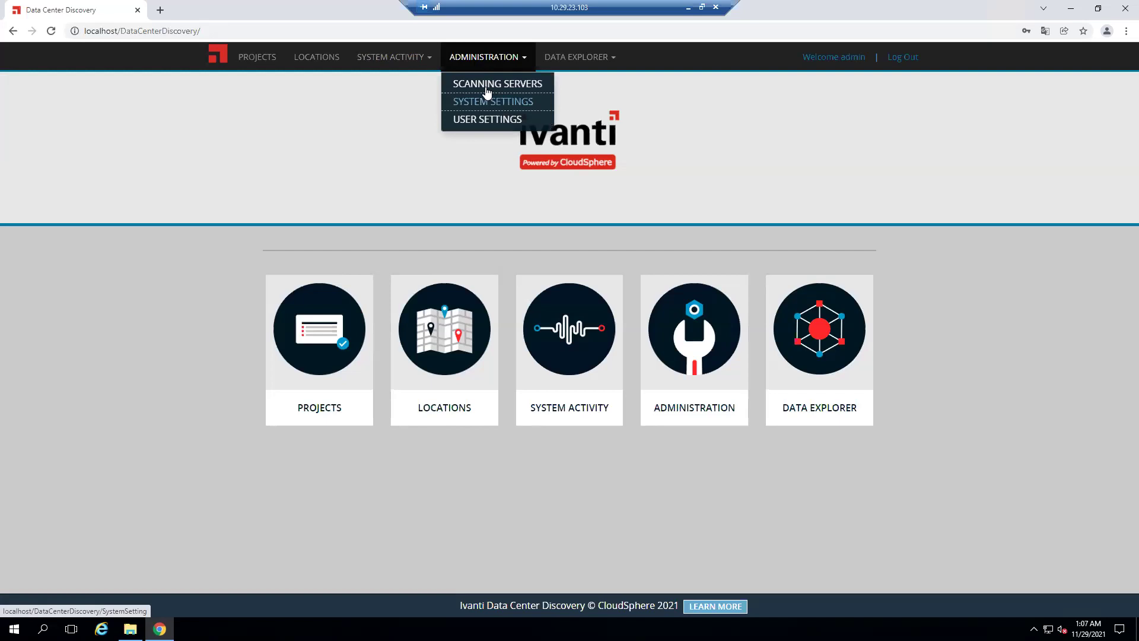
pyautogui.click(485, 109)
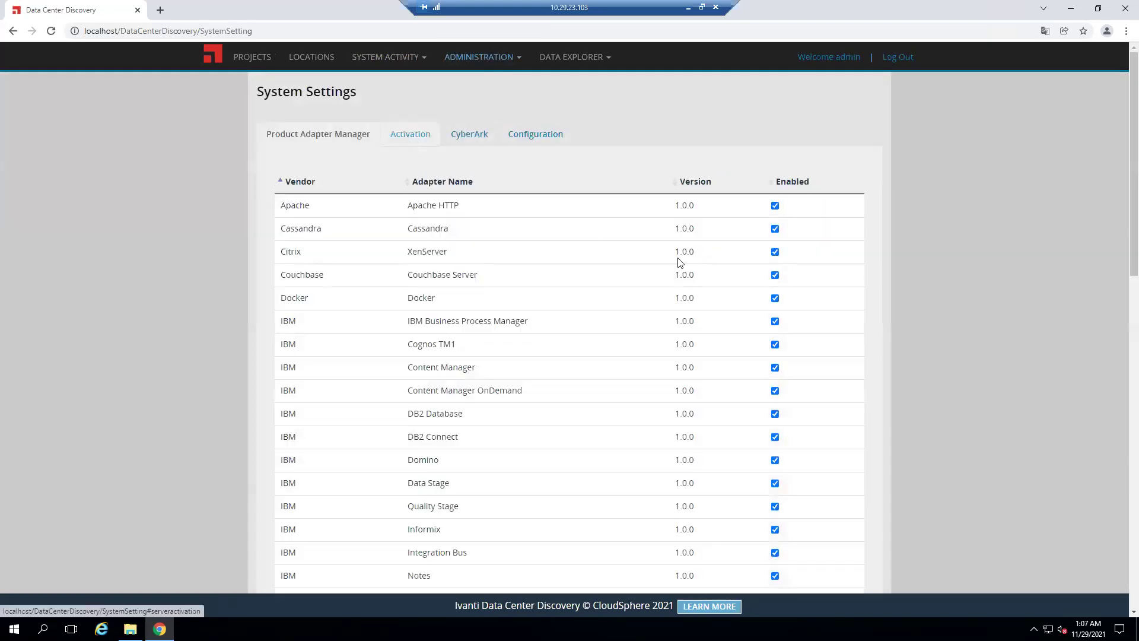
pyautogui.click(411, 134)
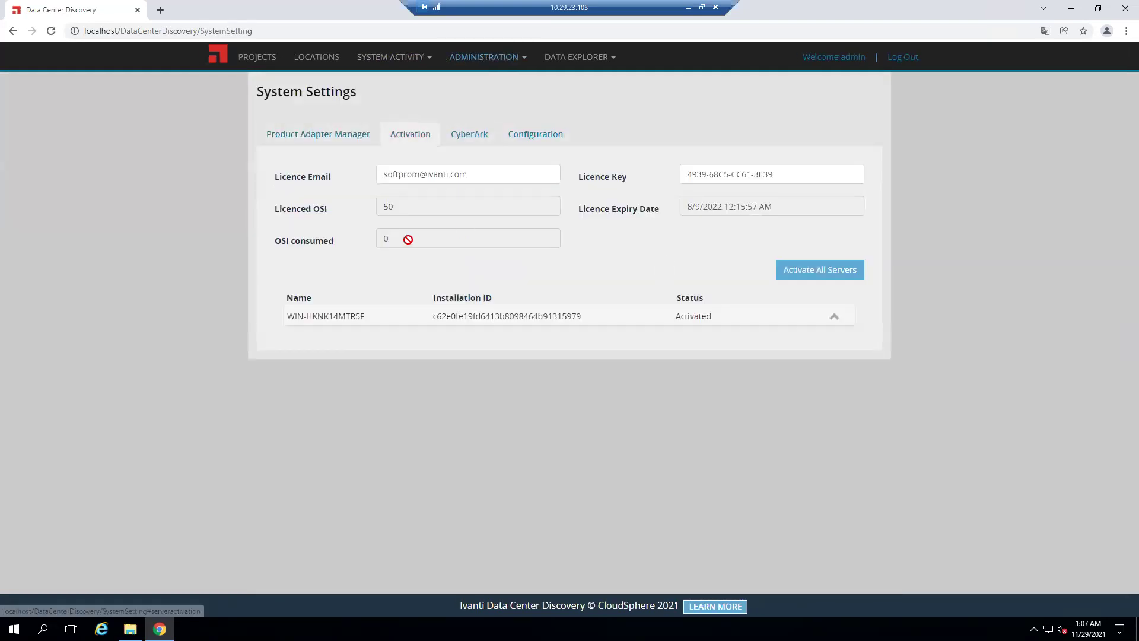
pyautogui.click(325, 136)
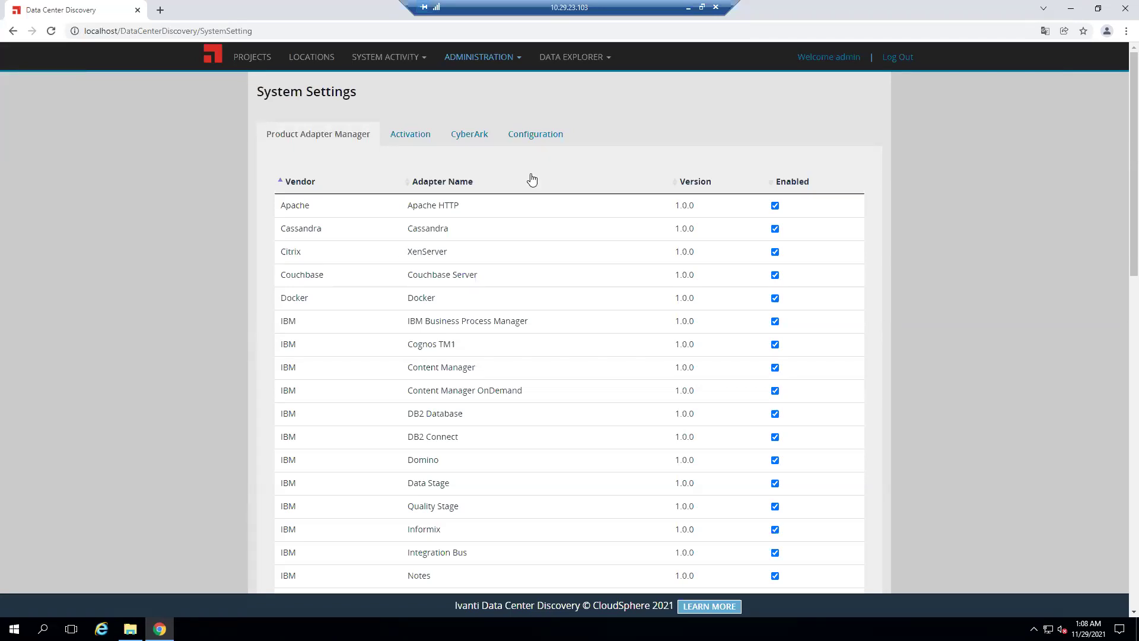
# Go to the Active Projects page listing the TEST project at 100%
pyautogui.click(260, 64)
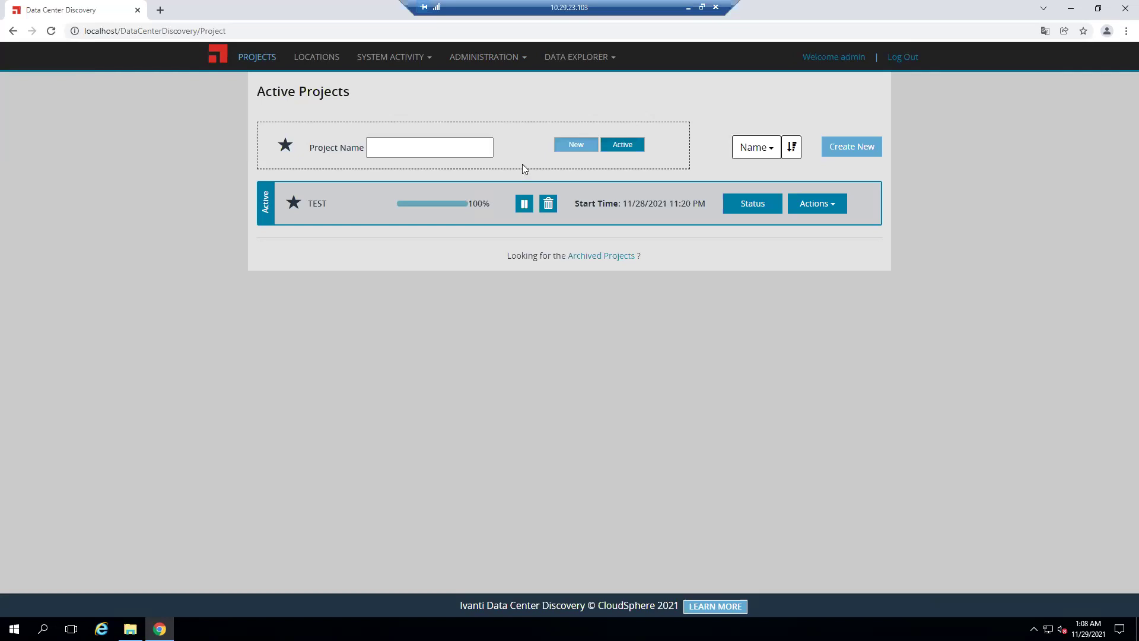
# Move between Locations and Projects, then open the DEMO location's details on the Locations page
pyautogui.click(315, 58)
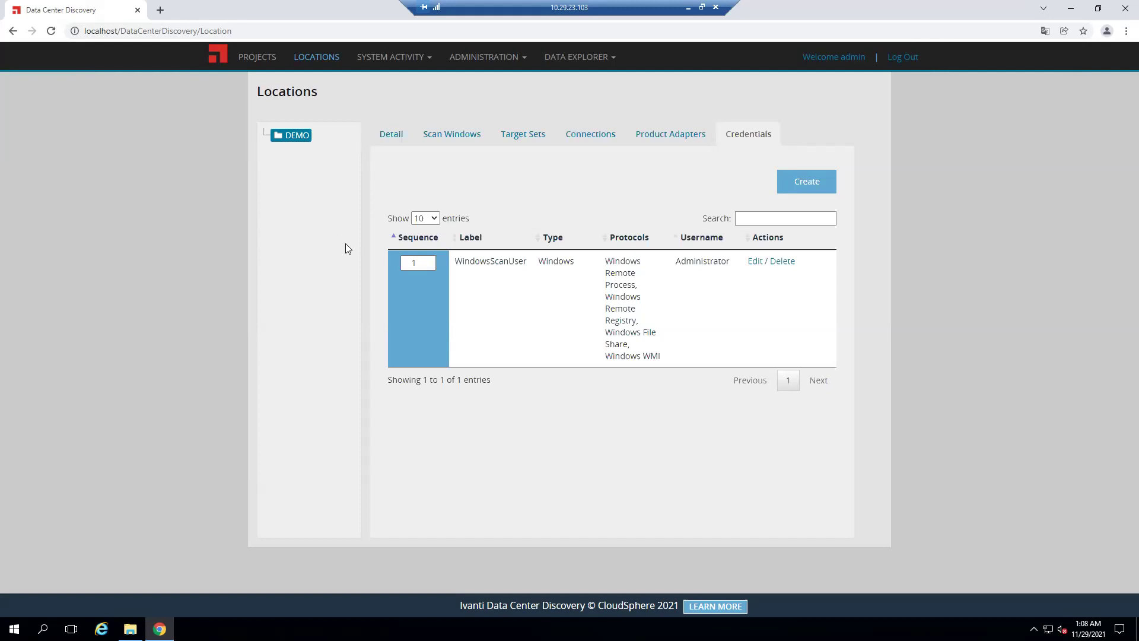
pyautogui.click(257, 56)
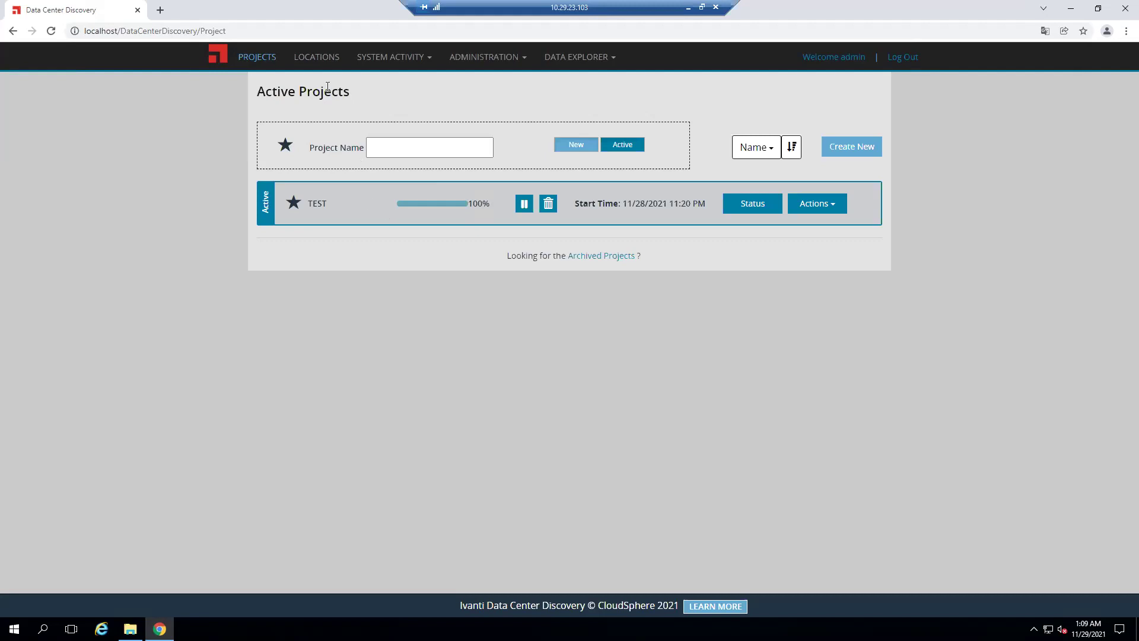
pyautogui.click(314, 57)
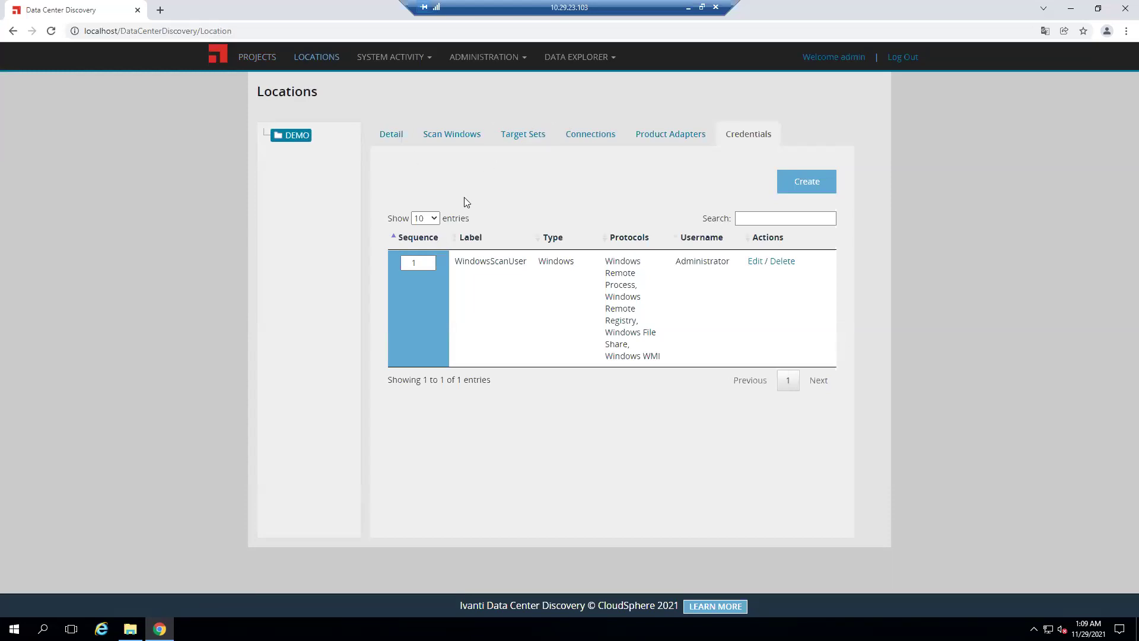
pyautogui.click(390, 135)
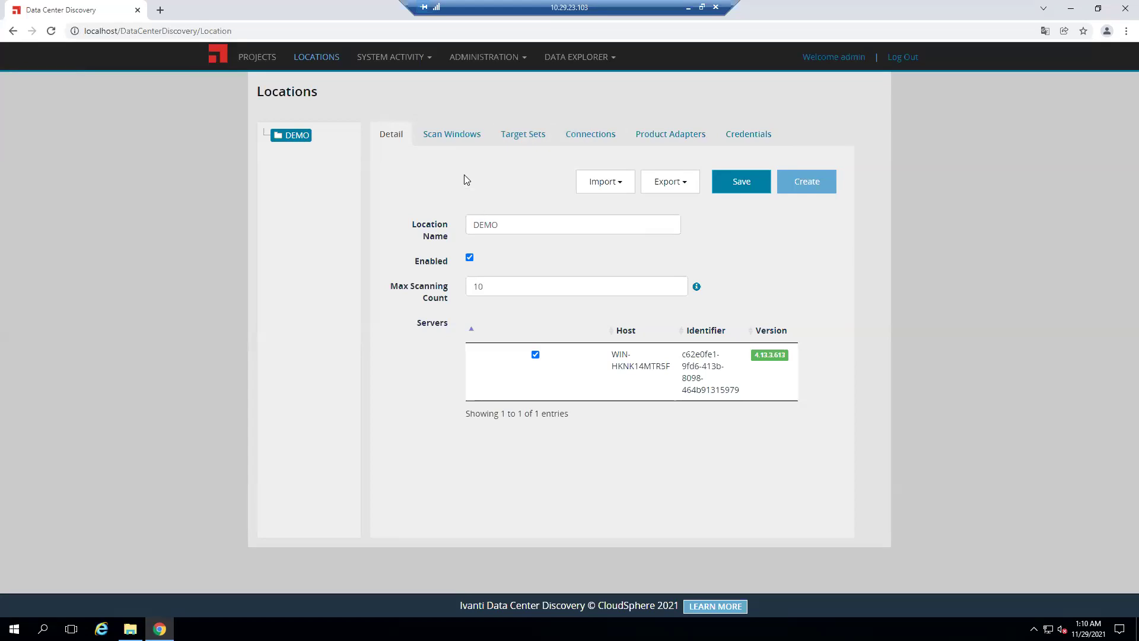
# Switch to the DEMO location's Scan Windows tab
pyautogui.click(442, 137)
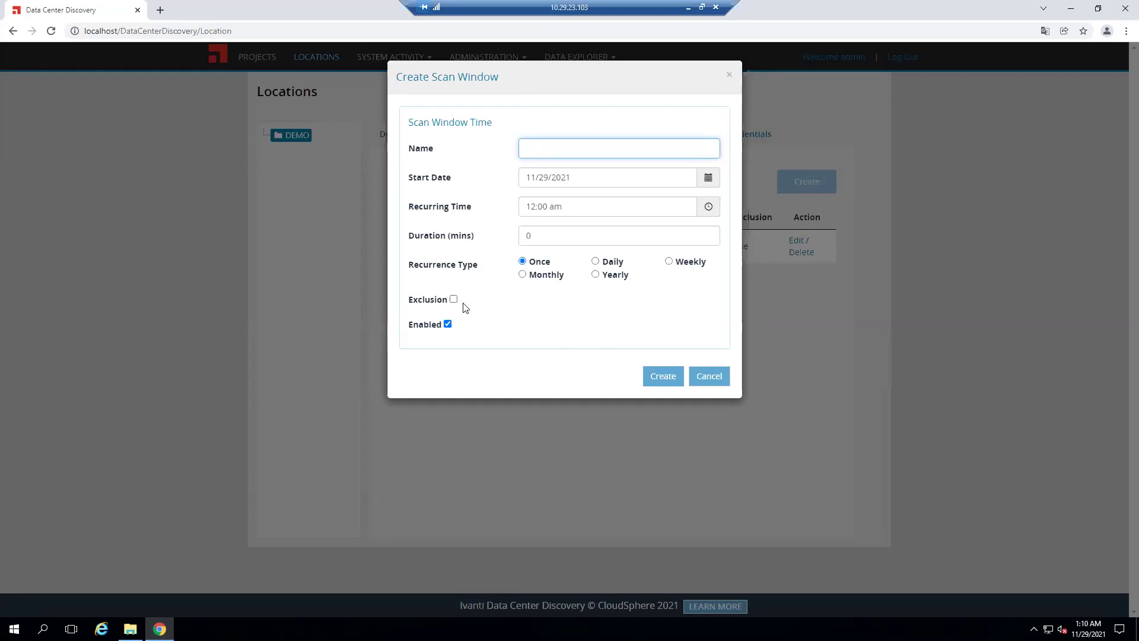
# Cancel the Create Scan Window form unsaved and switch to DEMO's Target Sets tab
pyautogui.click(719, 380)
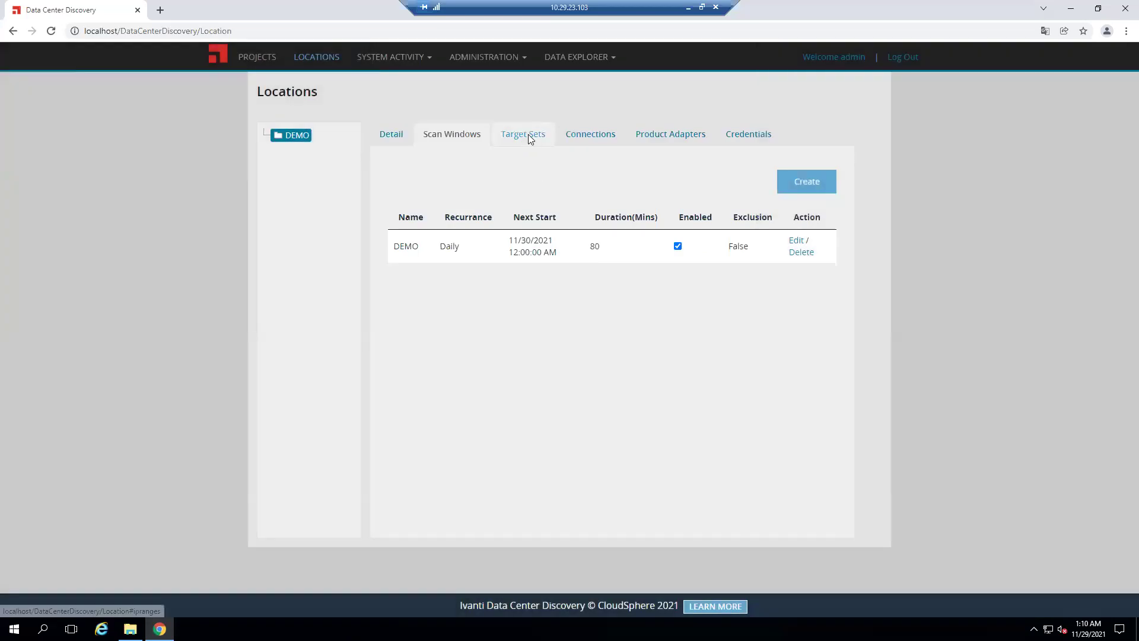
pyautogui.click(525, 138)
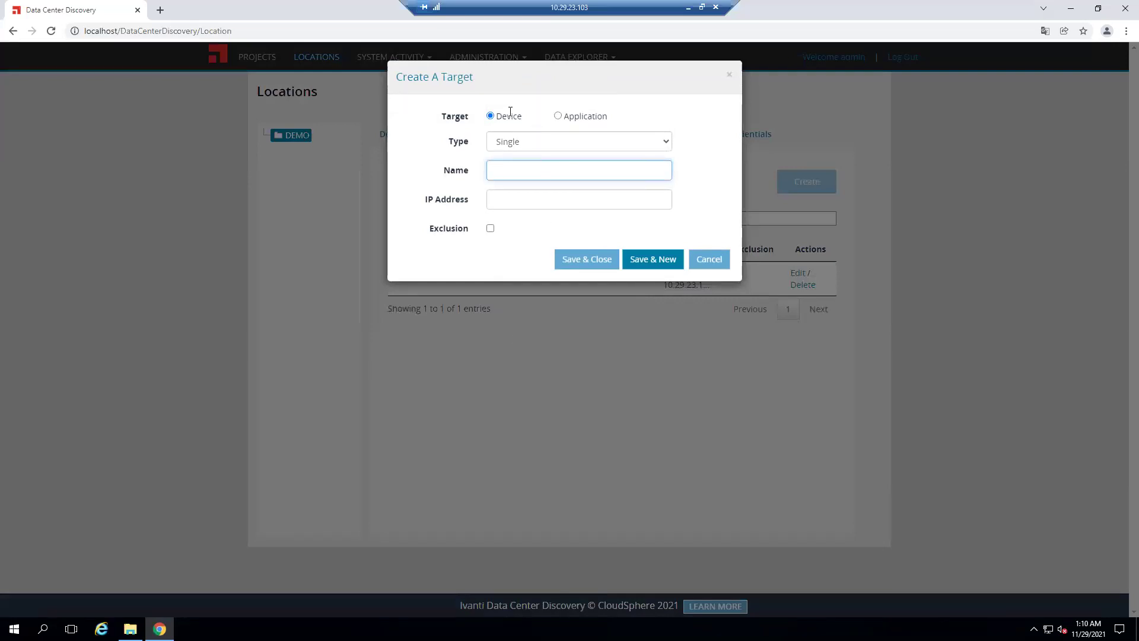
# In Create A Target, browse the Application (vCenter) and Device type options, then cancel without adding
pyautogui.click(560, 115)
pyautogui.click(654, 141)
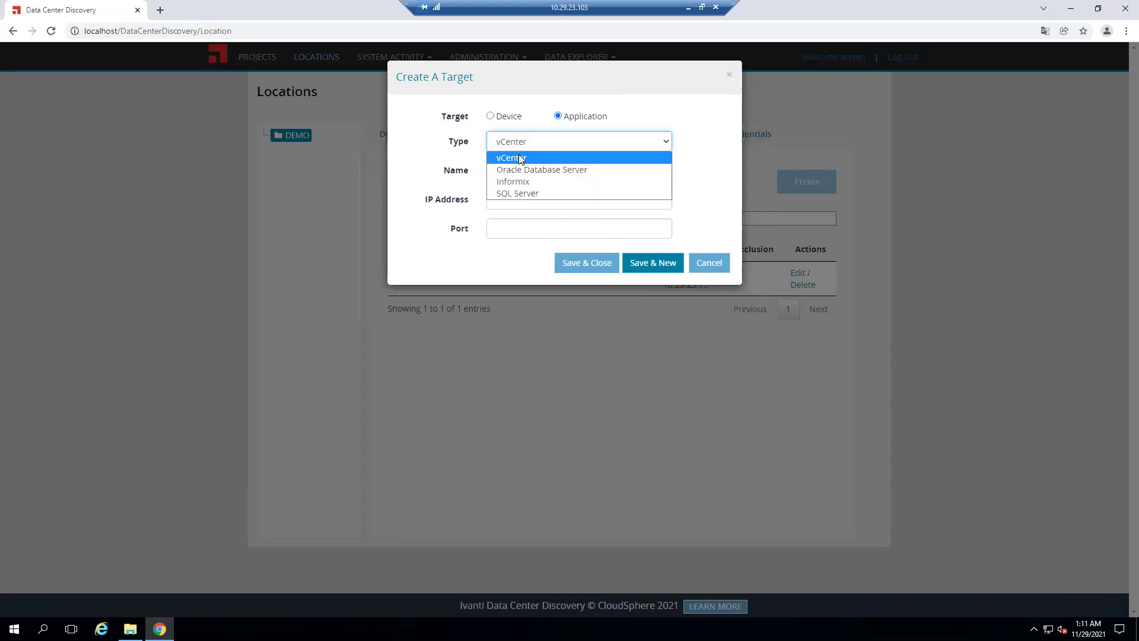
pyautogui.click(664, 115)
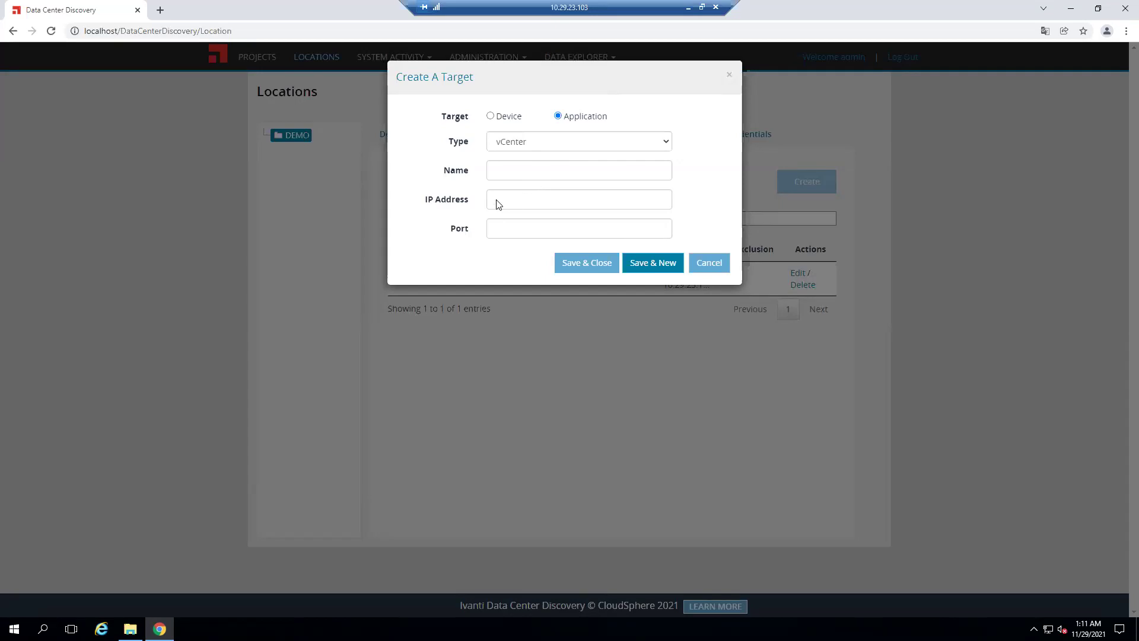
pyautogui.click(490, 116)
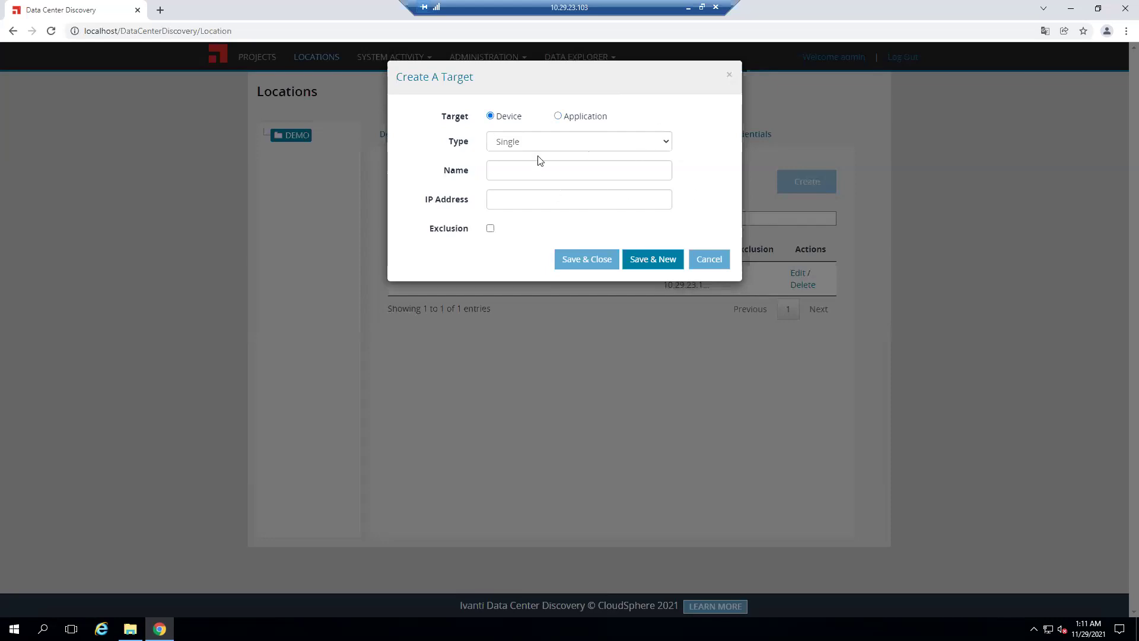
pyautogui.click(658, 144)
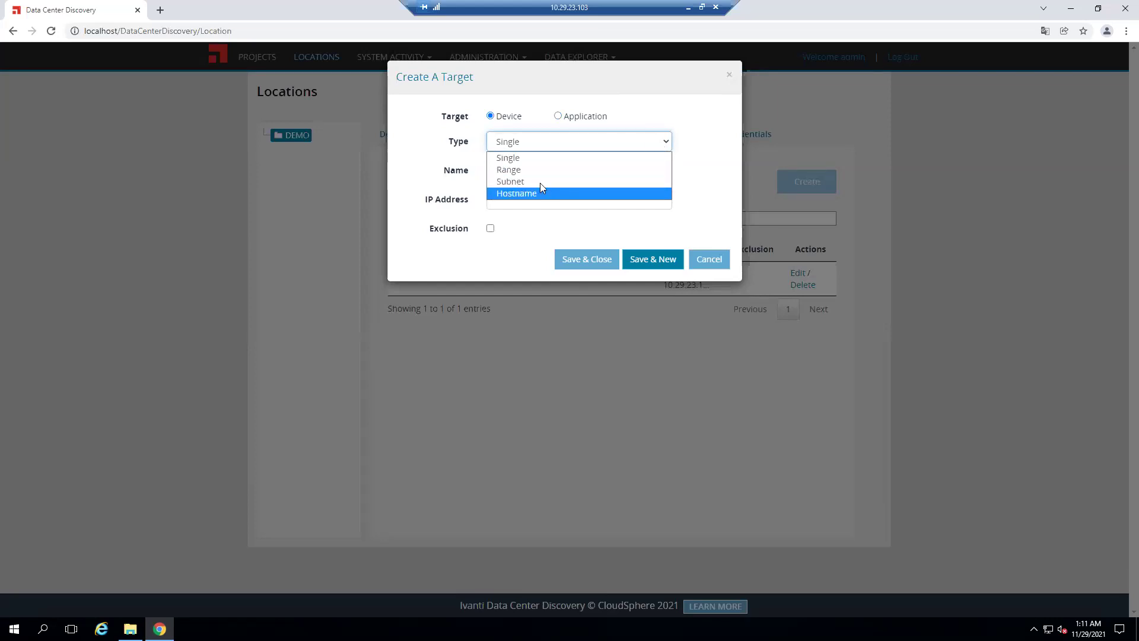
pyautogui.click(702, 121)
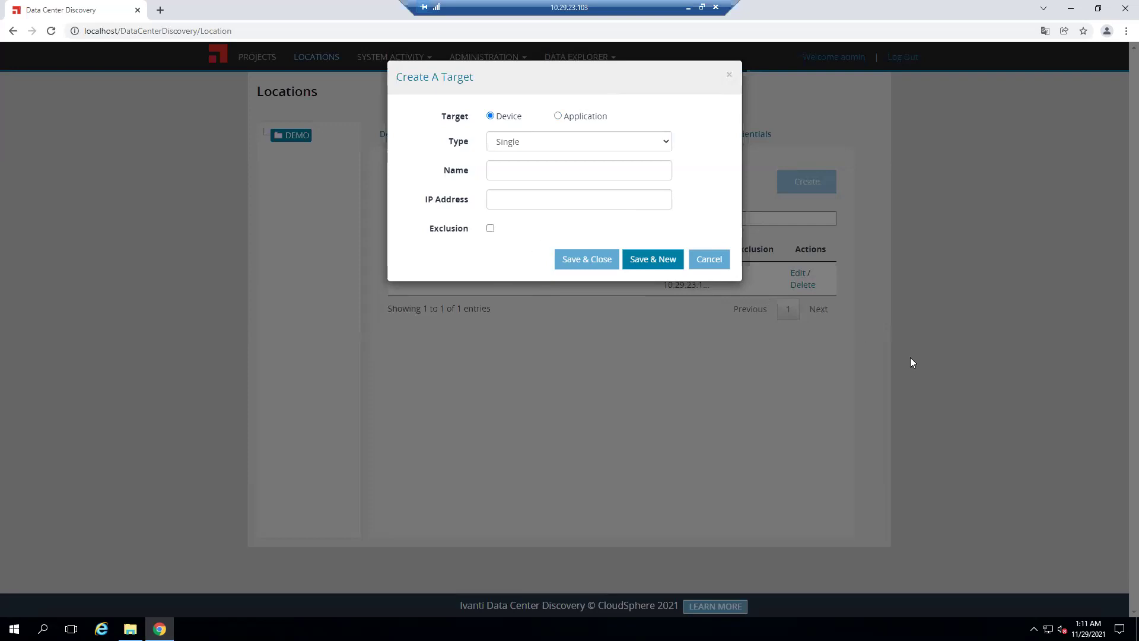
pyautogui.click(710, 260)
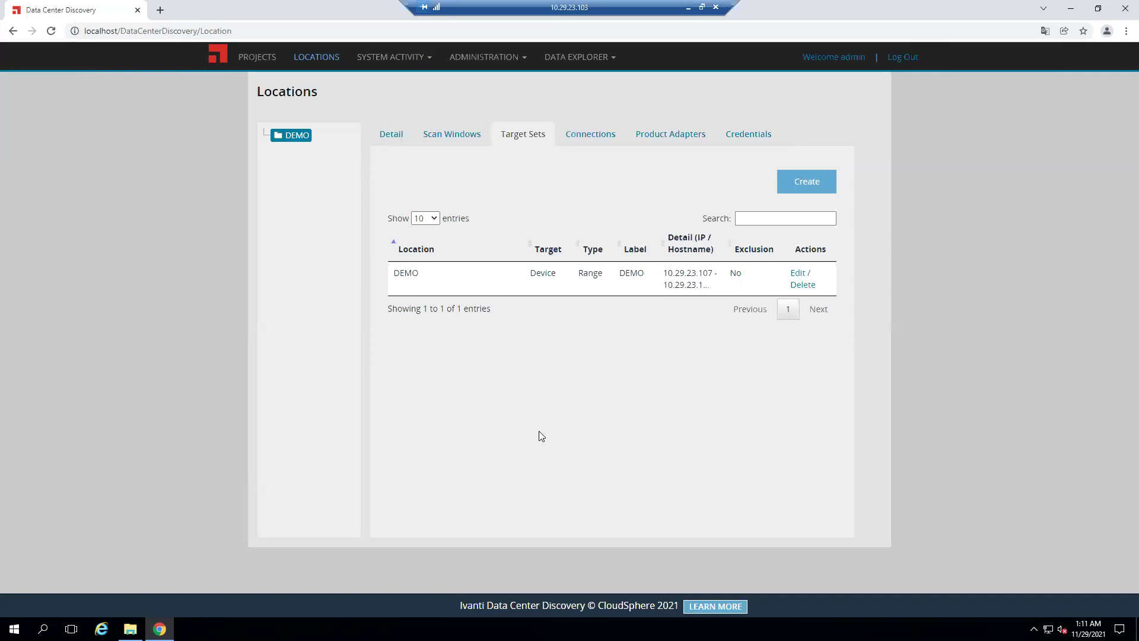
# Review DEMO's Connections, expanding and collapsing Cassandra's port and timeout settings, then view Product Adapters
pyautogui.click(591, 136)
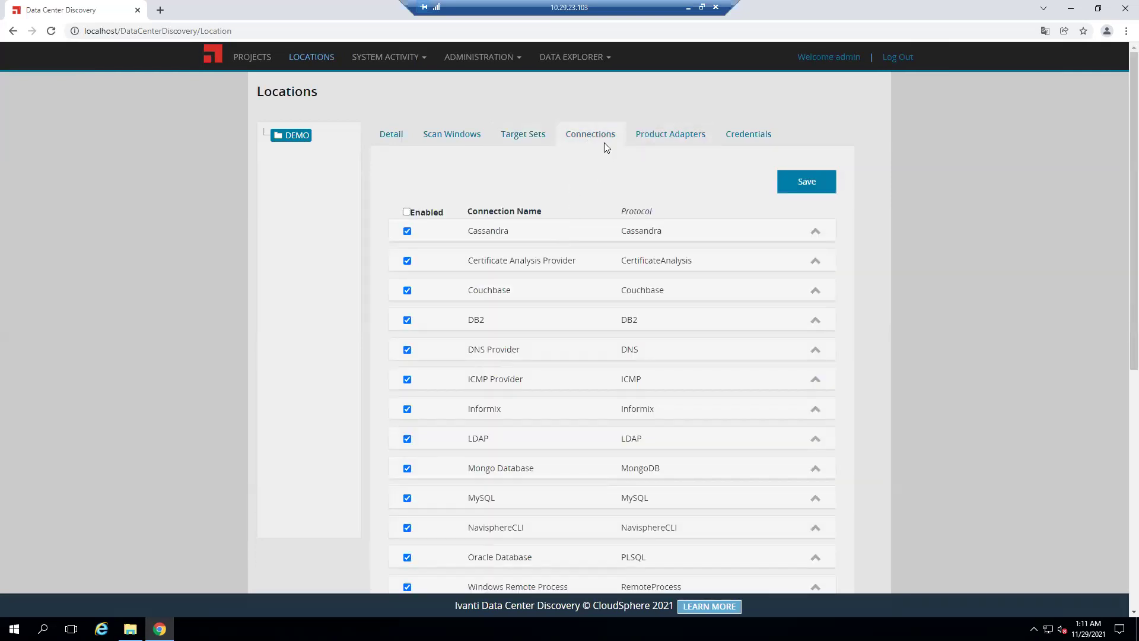
pyautogui.click(657, 136)
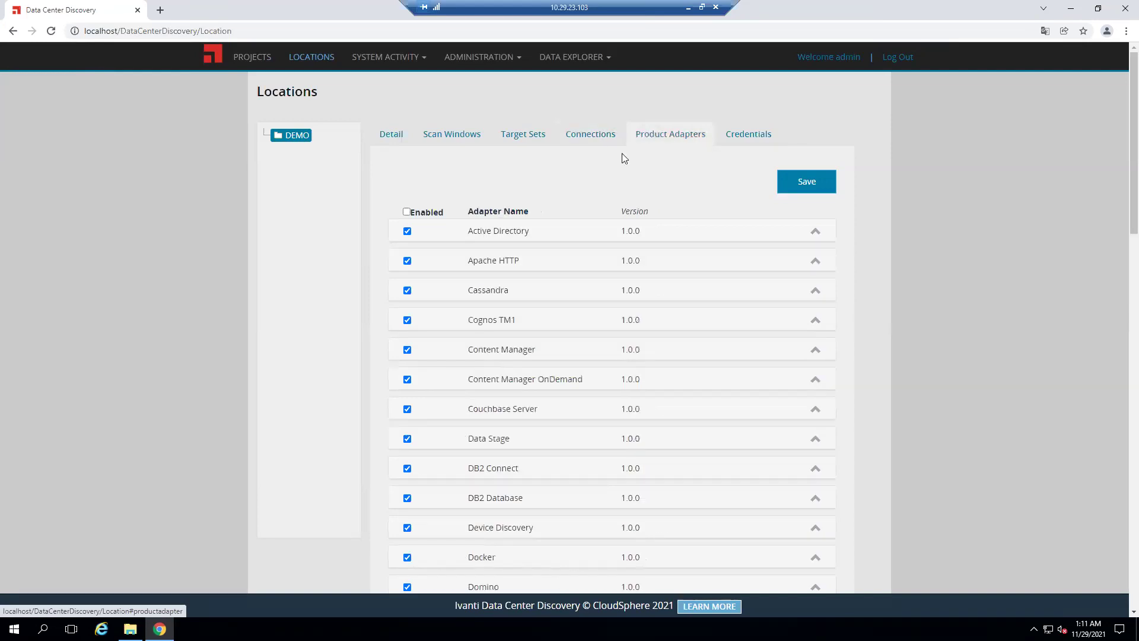
pyautogui.click(590, 135)
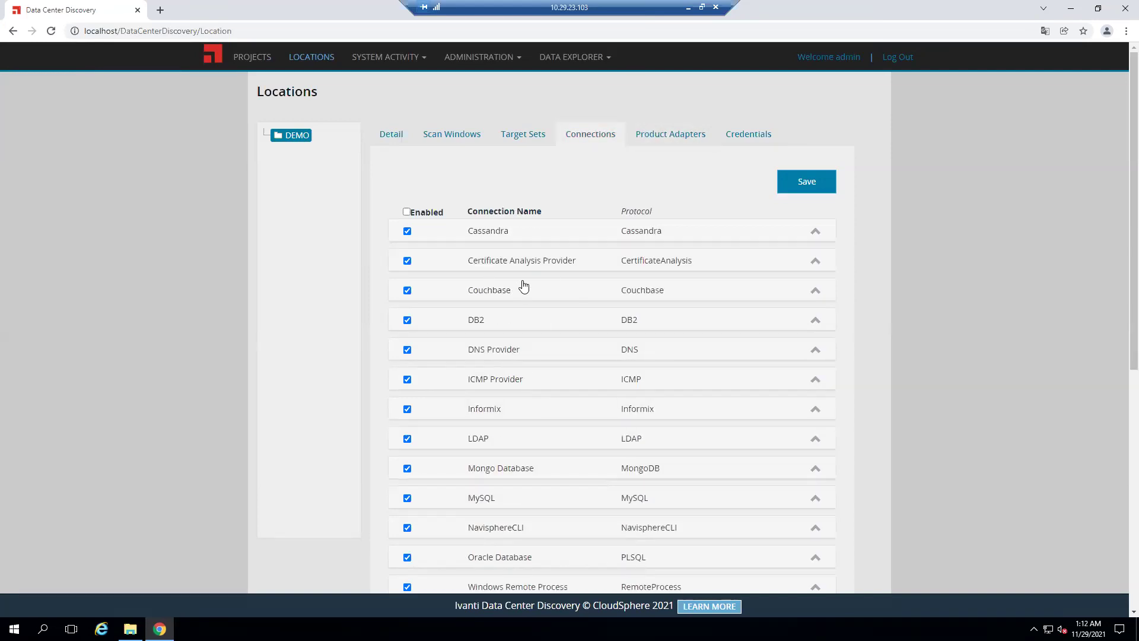
pyautogui.scroll(-7, 522, 287)
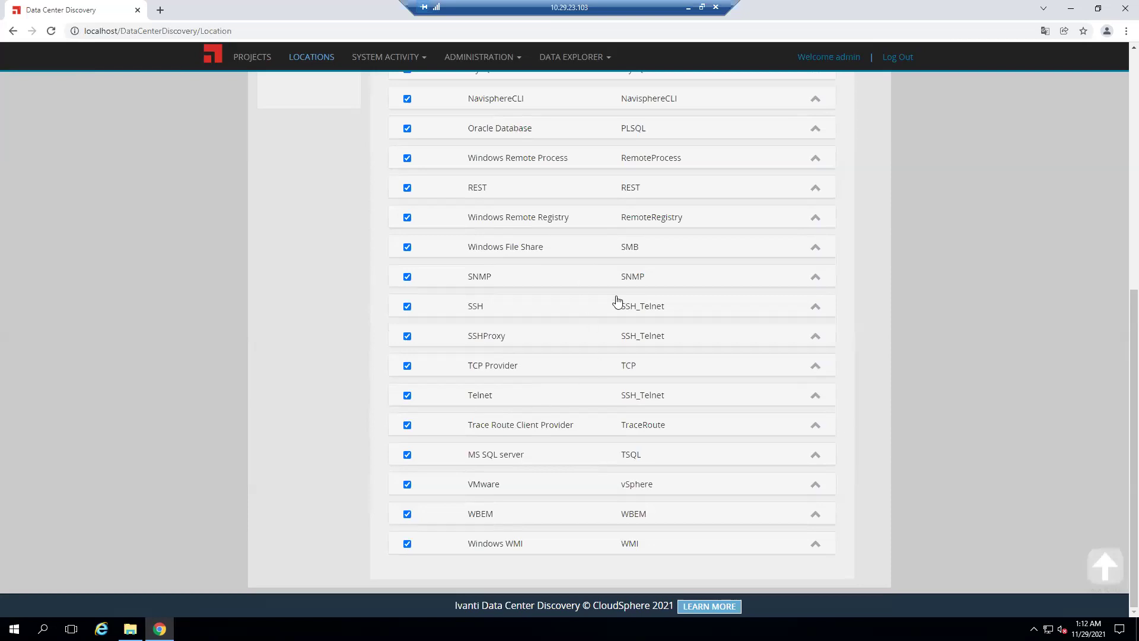
pyautogui.scroll(7, 615, 300)
pyautogui.click(816, 230)
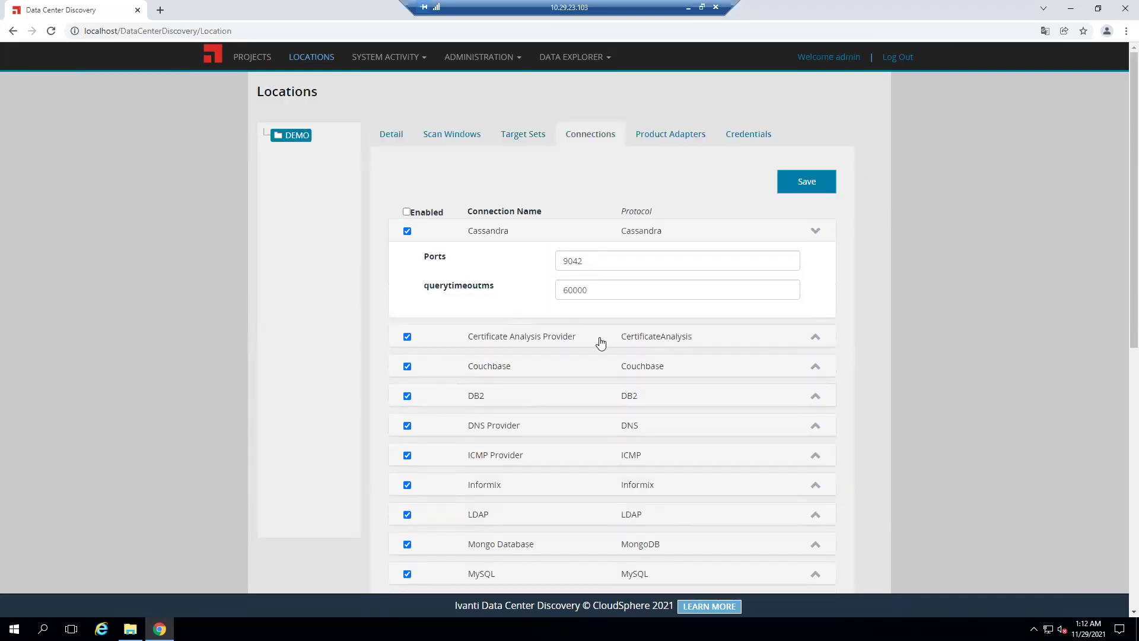
pyautogui.click(815, 231)
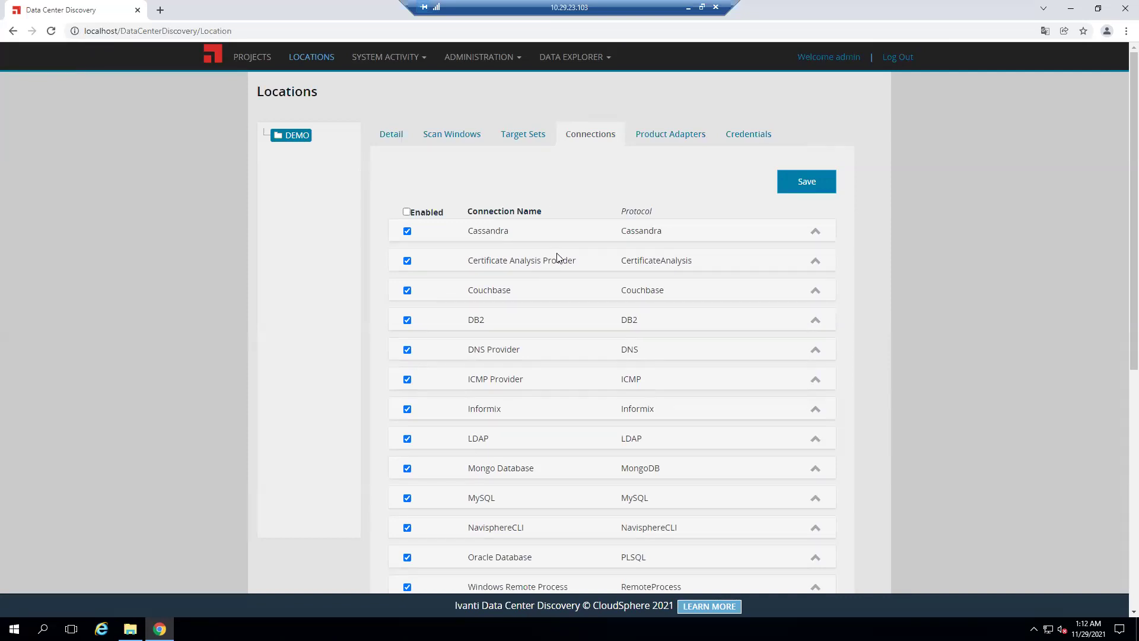
pyautogui.click(659, 133)
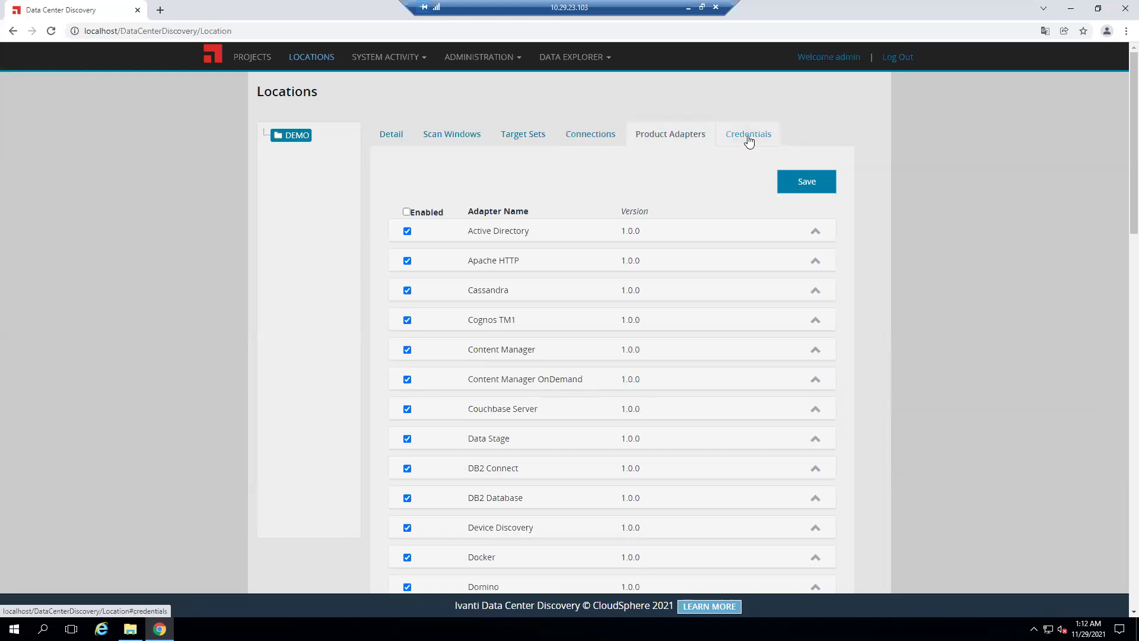
# On DEMO's Credentials tab, browse the Add Credential type list, then cancel without saving
pyautogui.click(748, 135)
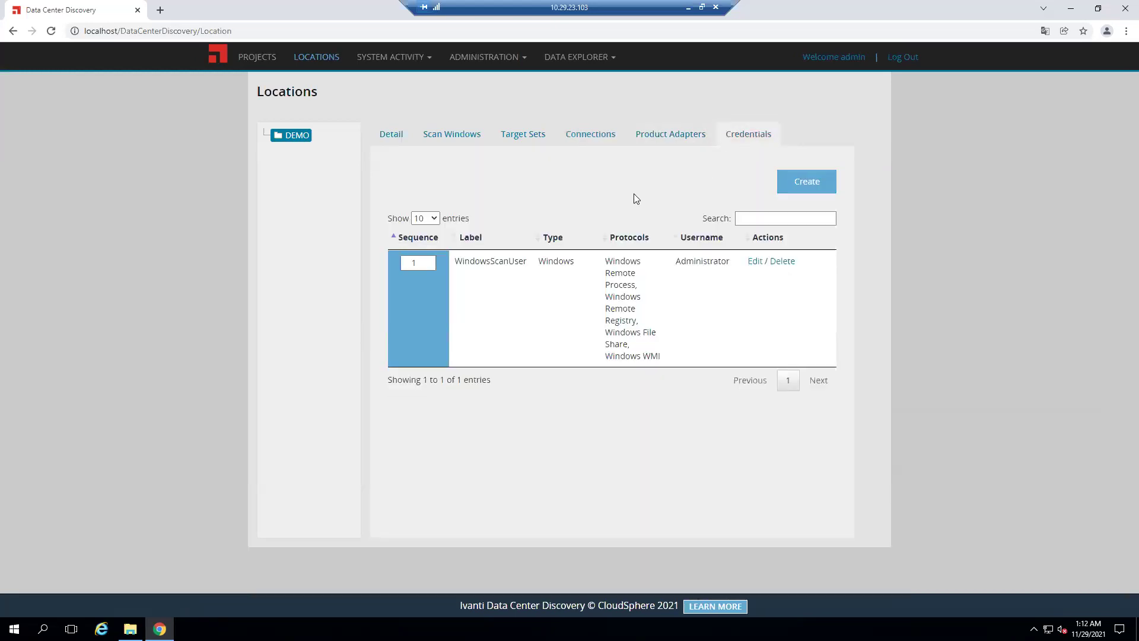
pyautogui.click(805, 181)
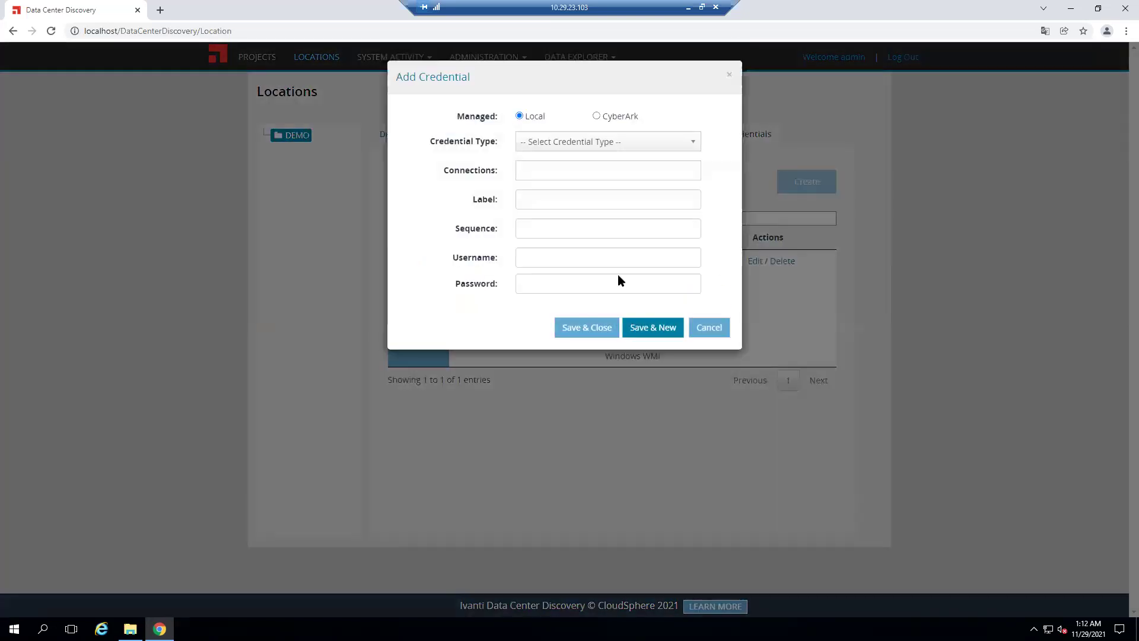
pyautogui.click(668, 144)
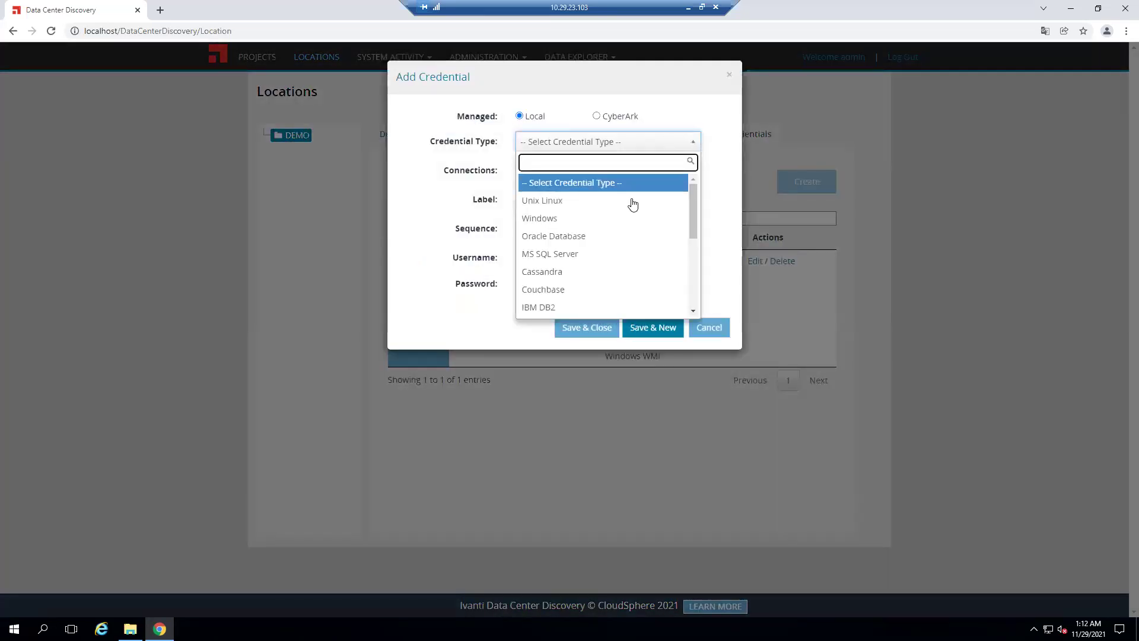
pyautogui.scroll(-5, 618, 219)
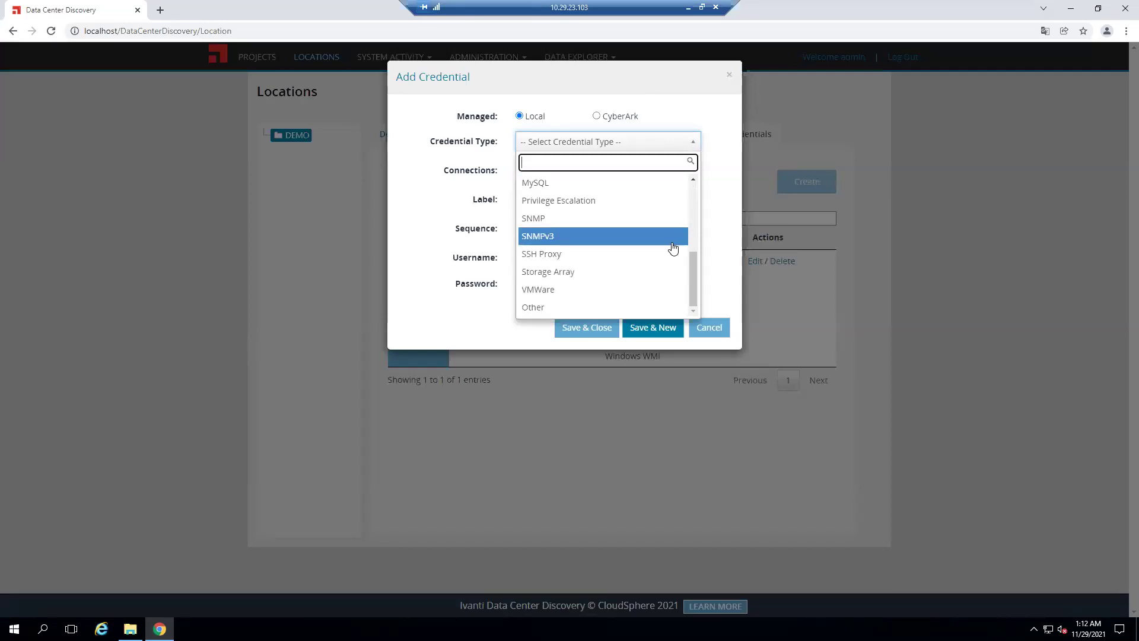
pyautogui.scroll(5, 622, 255)
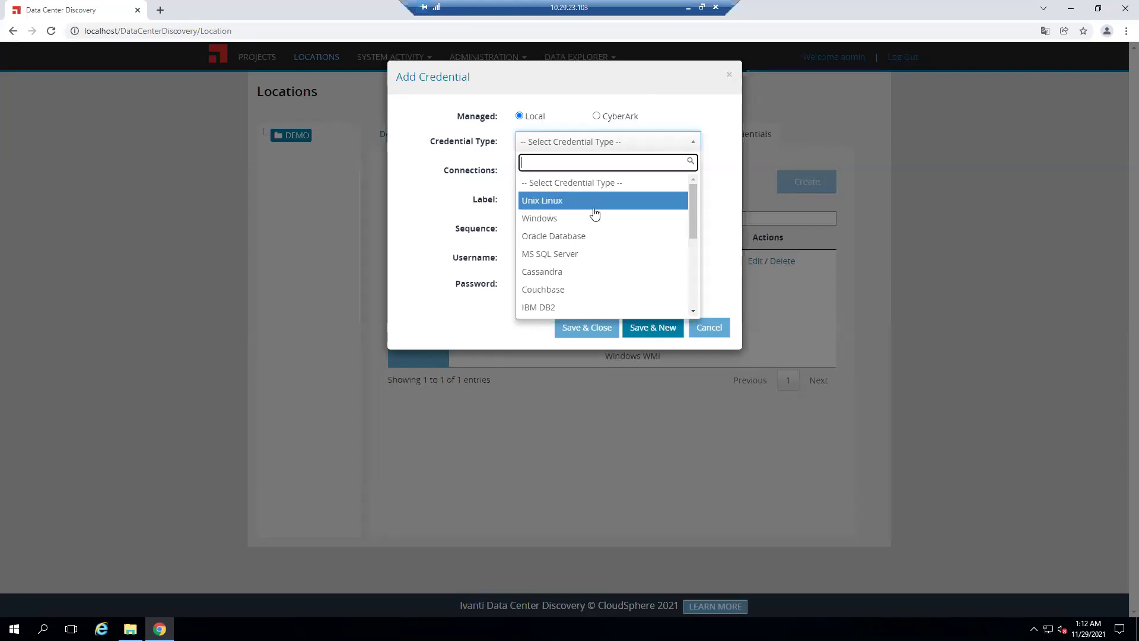
pyautogui.scroll(-5, 634, 240)
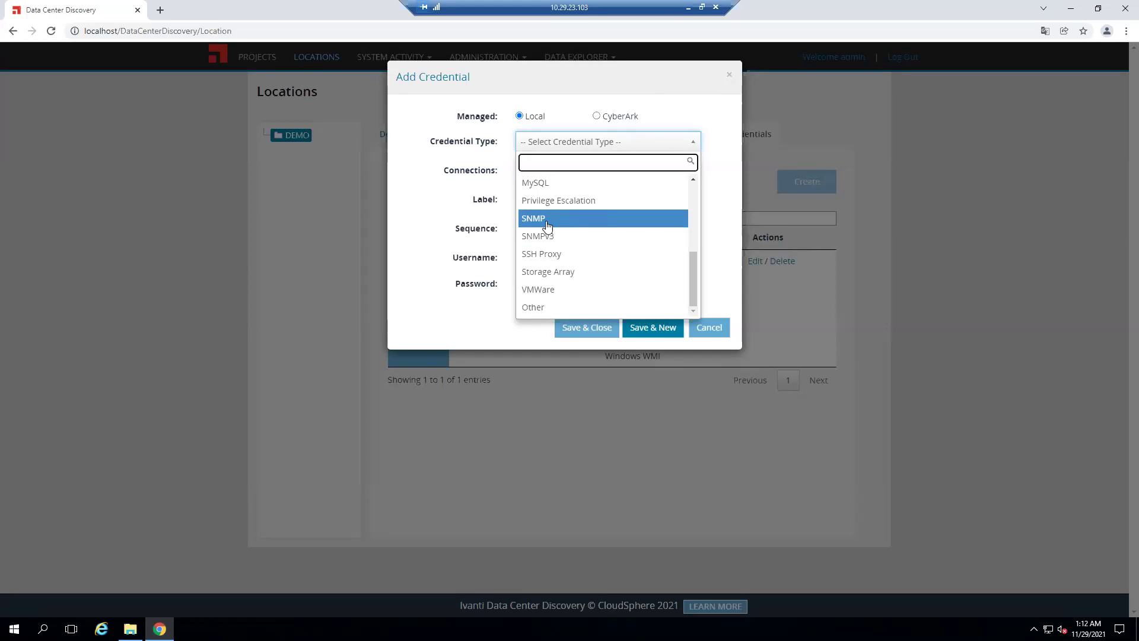
pyautogui.click(716, 121)
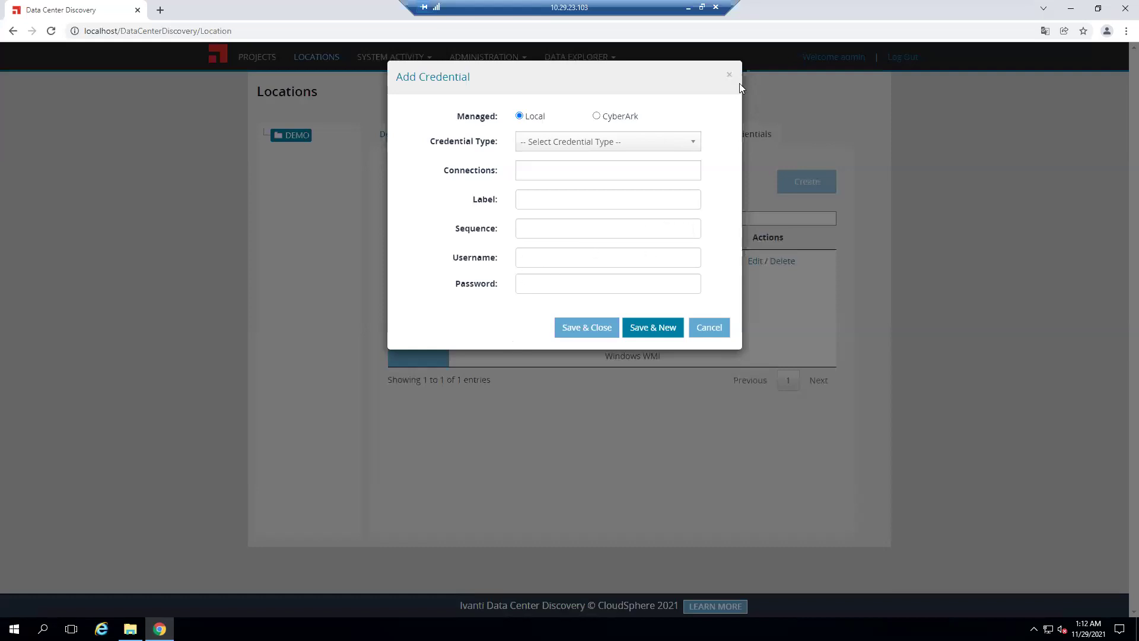
pyautogui.click(704, 327)
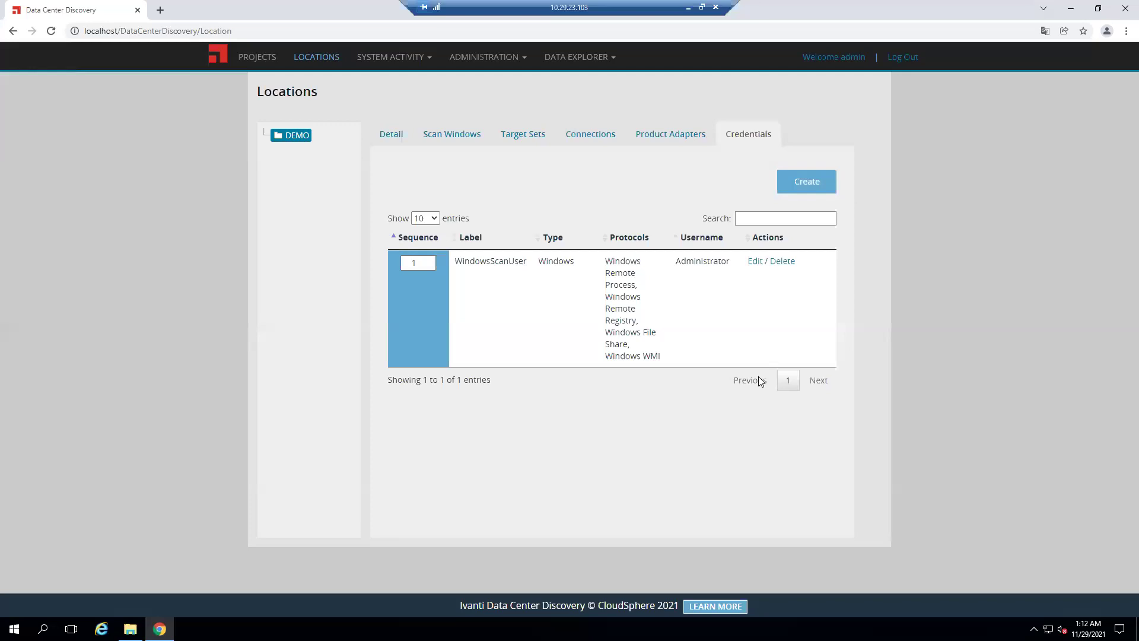
# Replace the stored password on the WindowsScanUser credential with a new one
pyautogui.click(756, 262)
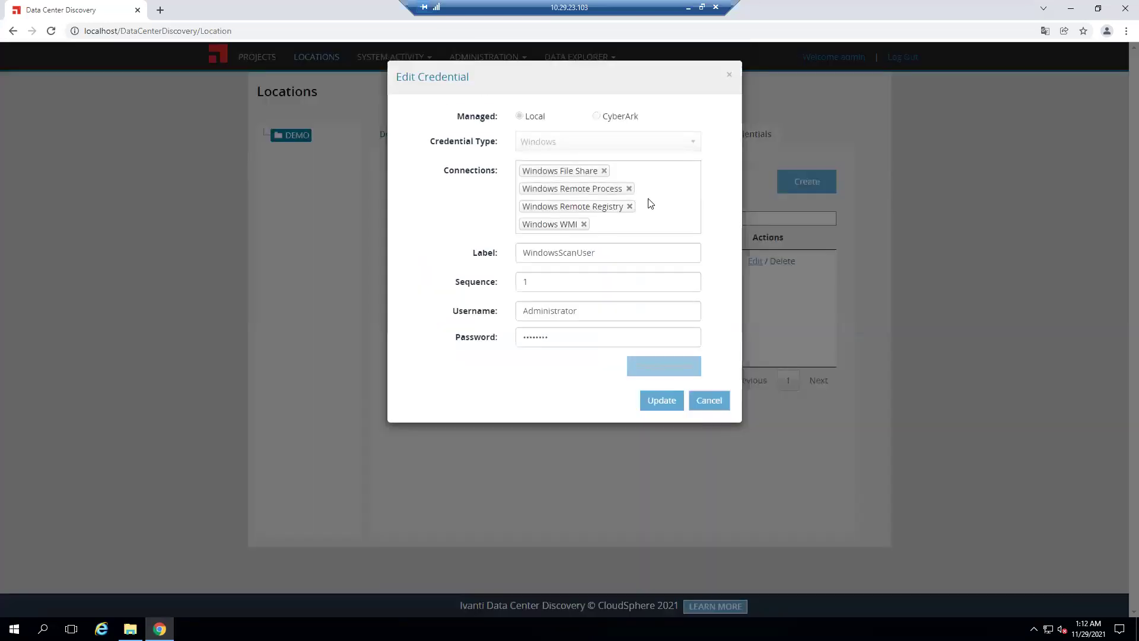
pyautogui.click(564, 335)
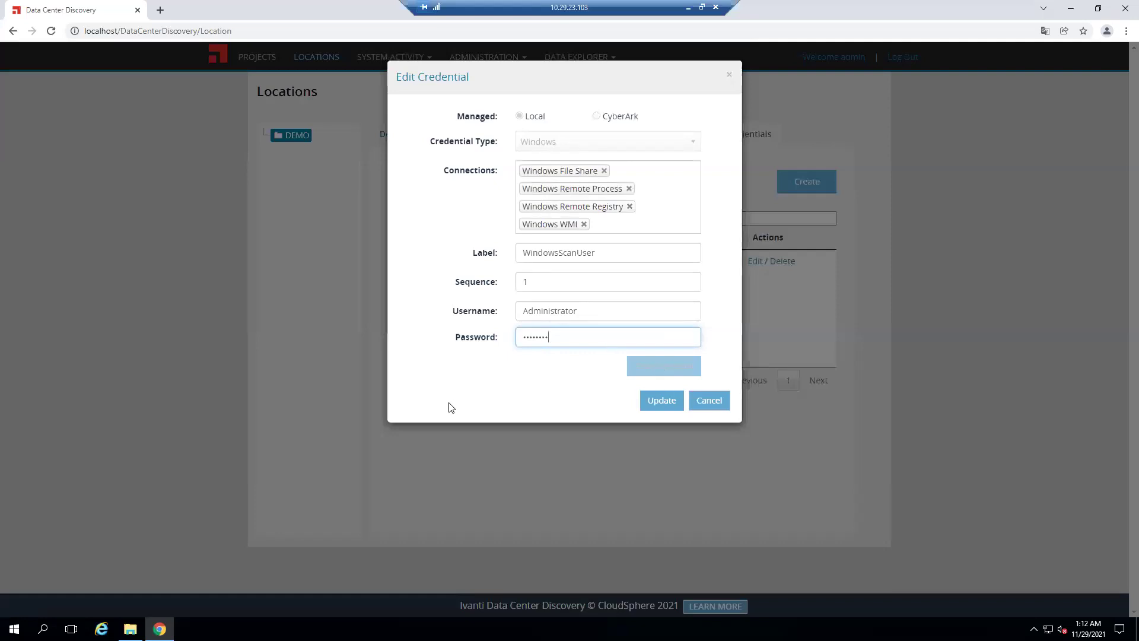
pyautogui.hotkey('ctrl', 'a')
pyautogui.press('BackSpace')
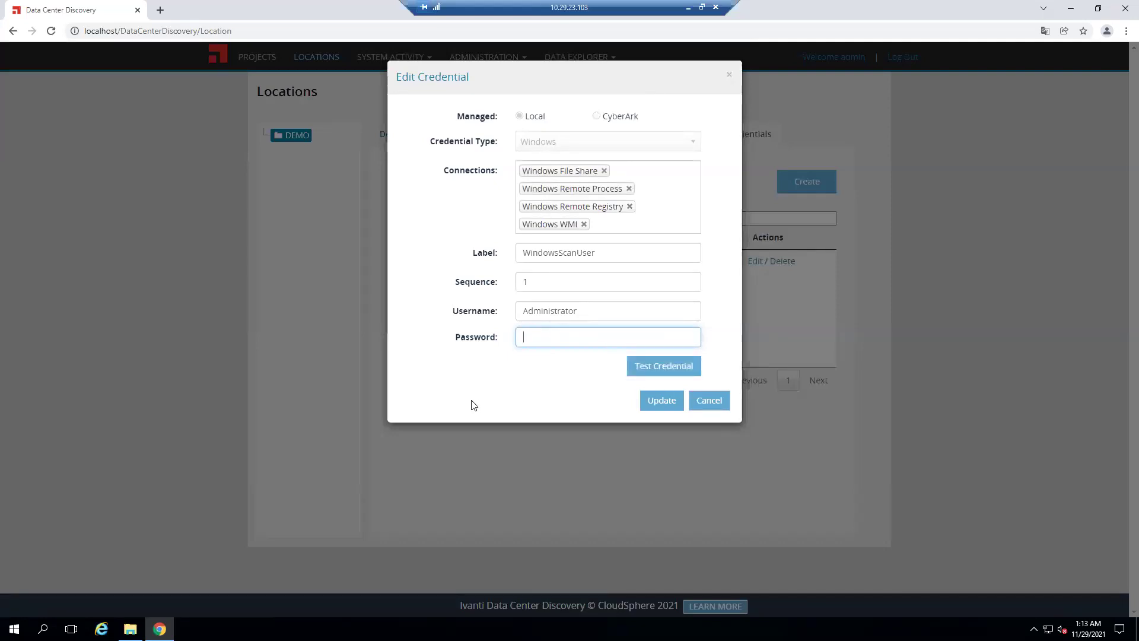
pyautogui.write('•••••••••••')
# Test the WindowsScanUser credential against target 10.29.23.110
pyautogui.click(653, 366)
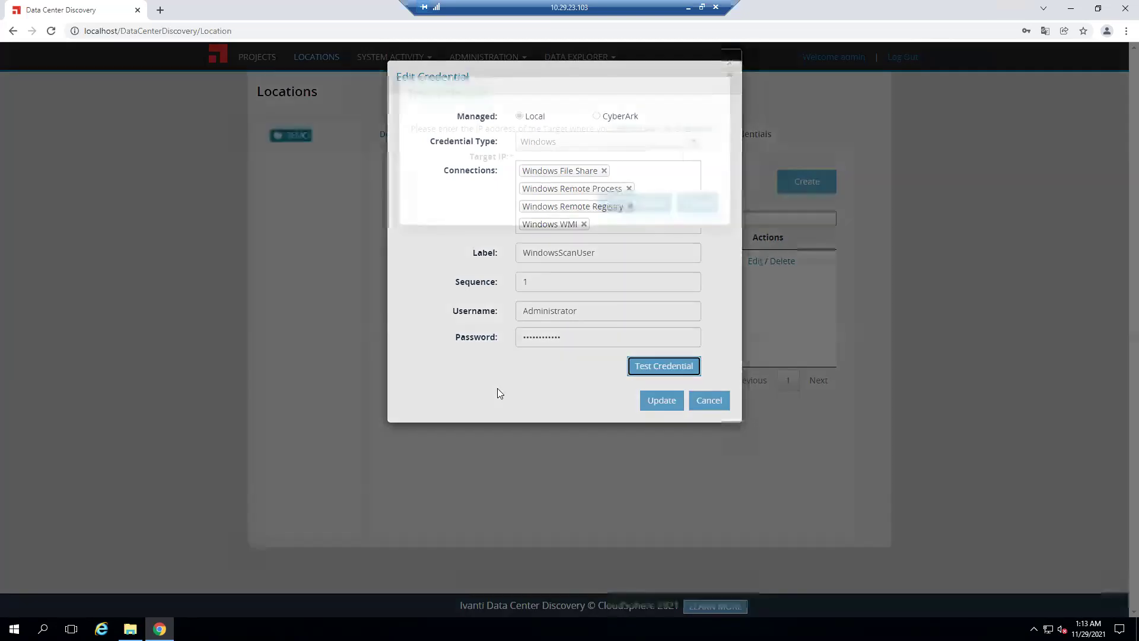
pyautogui.click(550, 190)
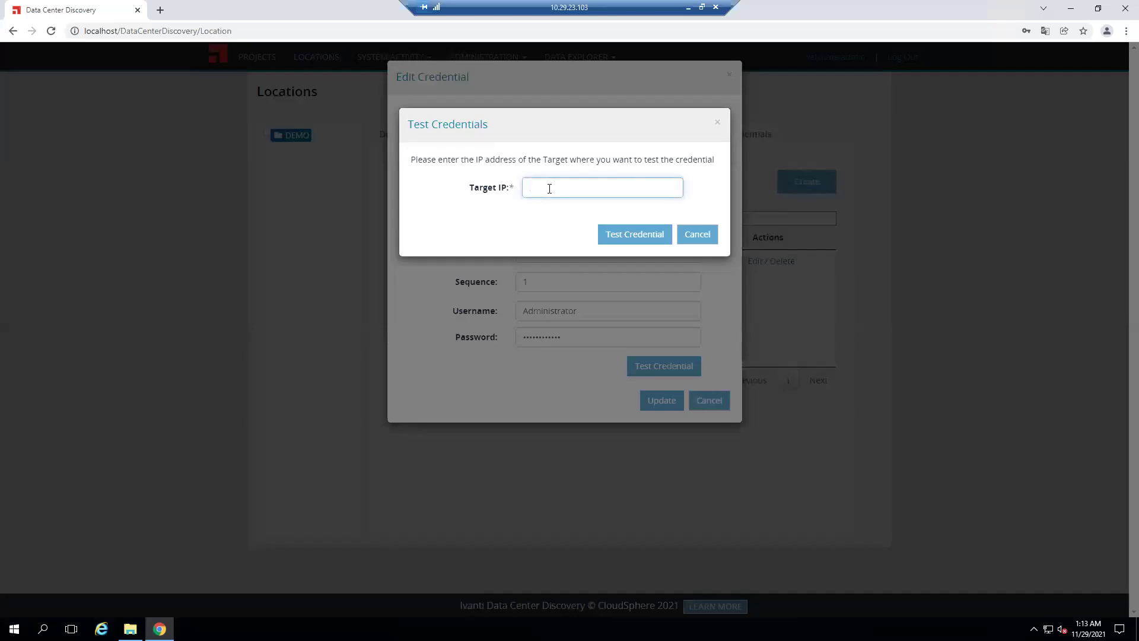
pyautogui.write('10.29.23.110')
pyautogui.click(640, 236)
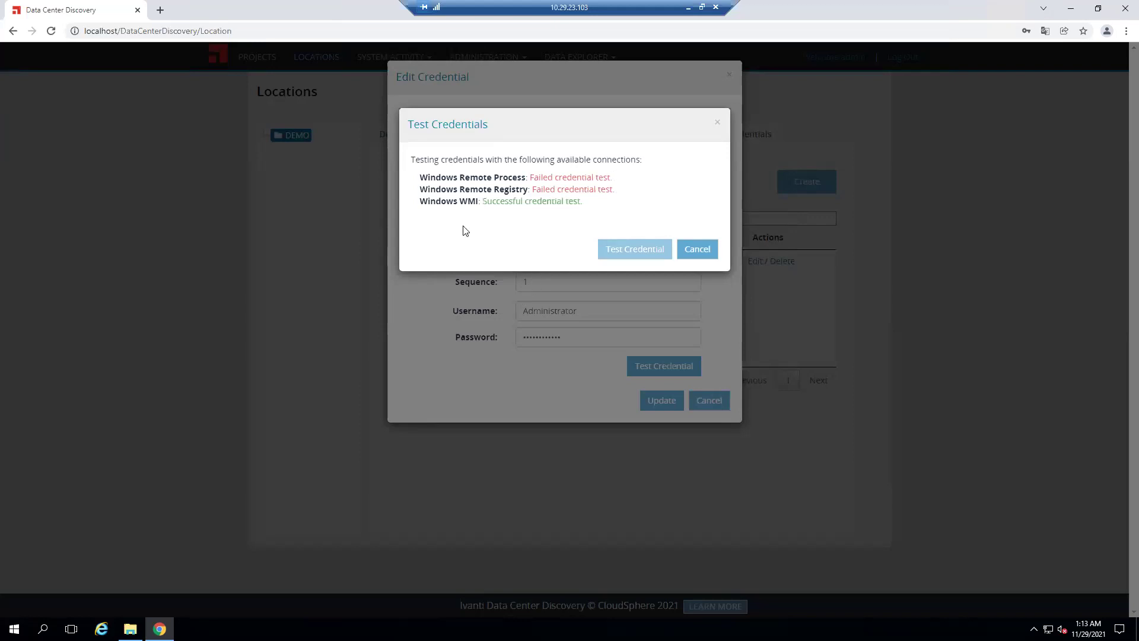
# Review the results (WMI passed, Remote Process and Registry failed), then close the test and the unchanged editor
pyautogui.moveTo(440, 200); pyautogui.dragTo(479, 201)
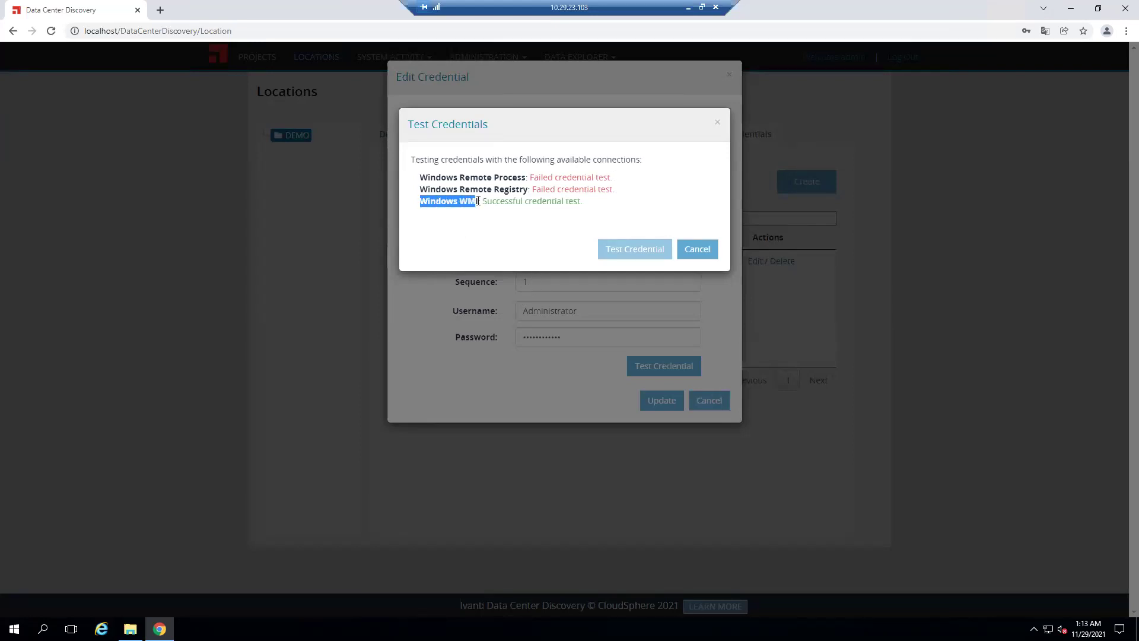
pyautogui.click(505, 237)
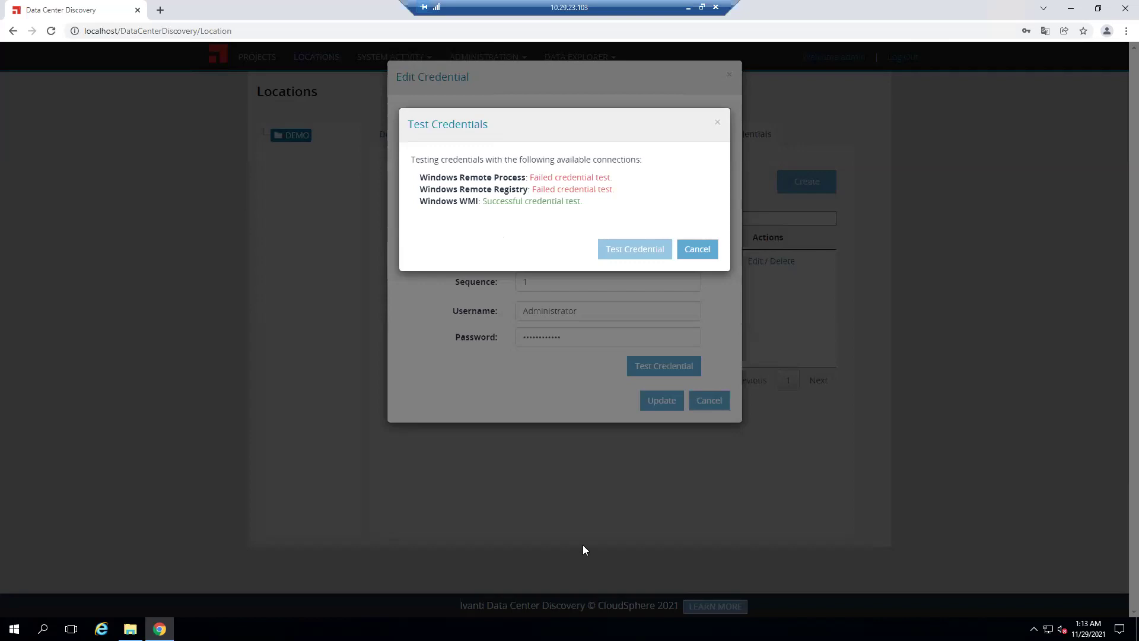
pyautogui.click(705, 253)
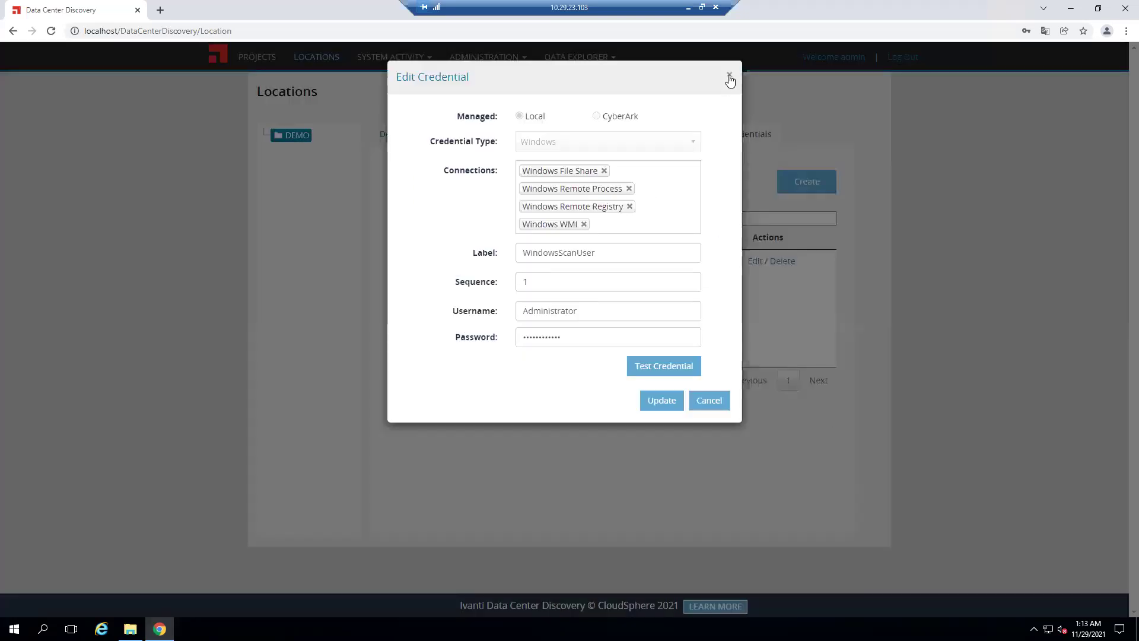
pyautogui.click(659, 400)
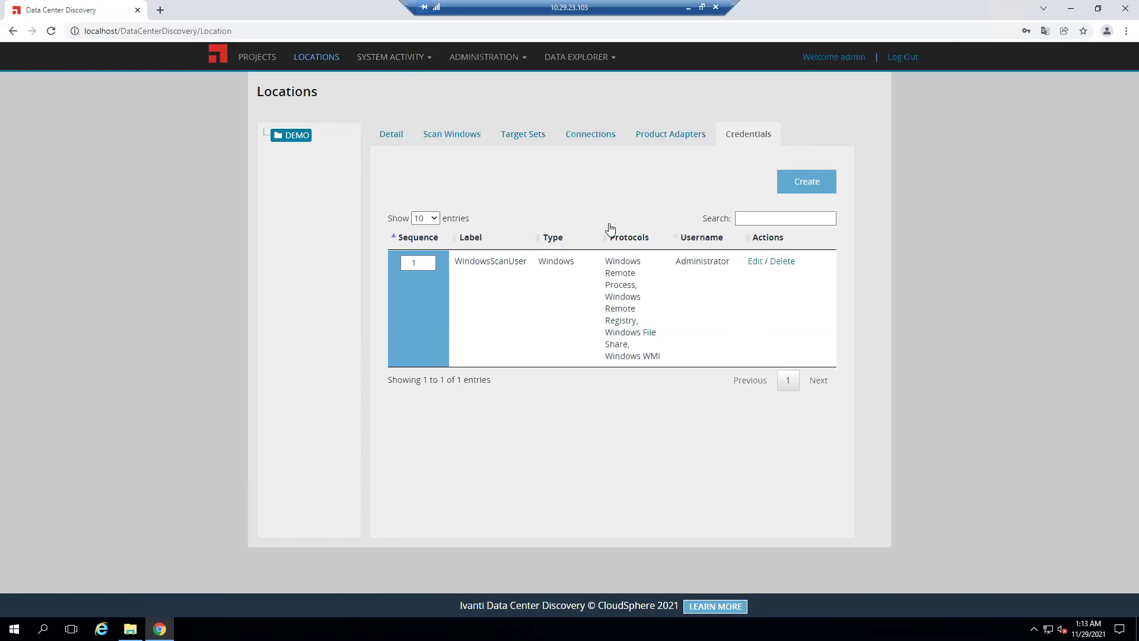
# Switch DEMO to its Detail tab, discarding the pending changes at the unsaved-changes warning
pyautogui.click(393, 135)
pyautogui.click(666, 109)
pyautogui.click(400, 140)
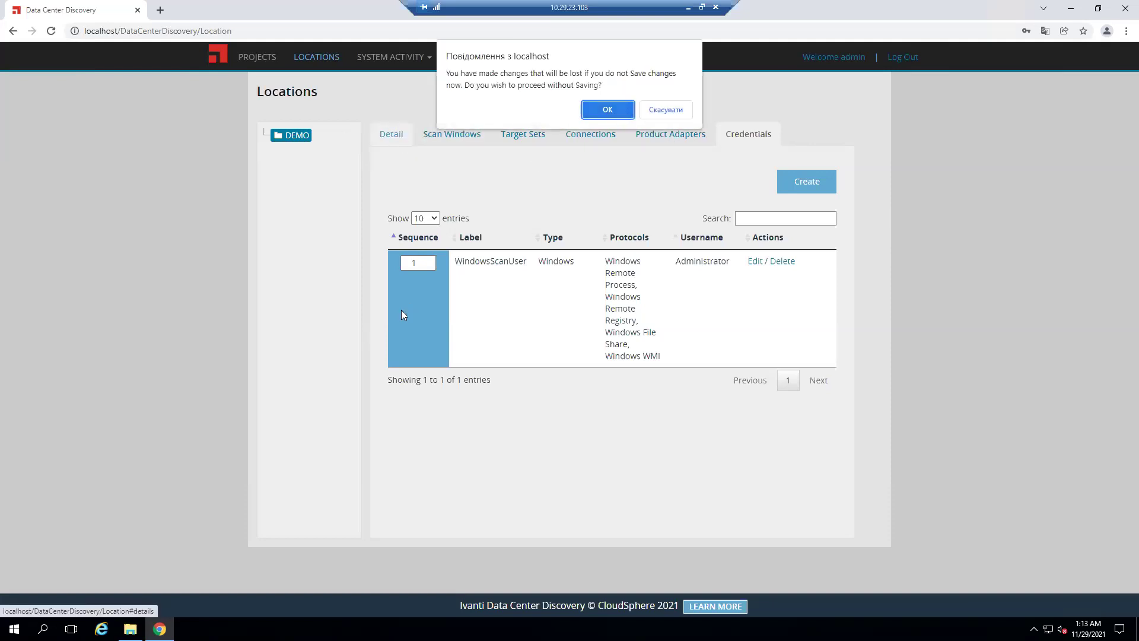
pyautogui.click(624, 109)
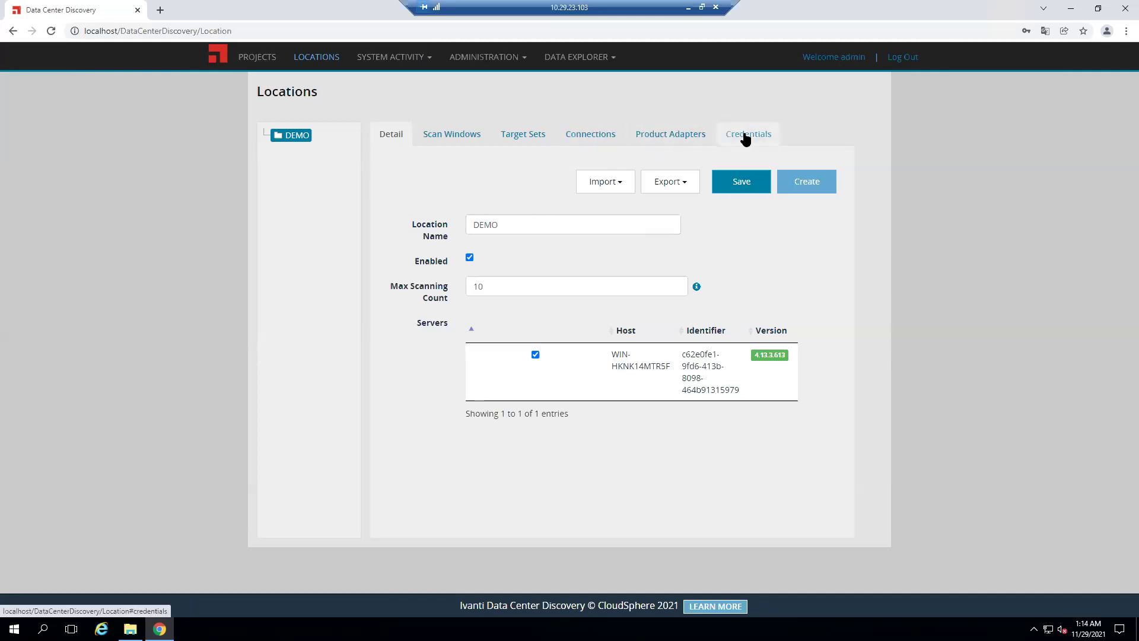
# From Active Projects, create a new project to get an empty Create Project form
pyautogui.click(258, 55)
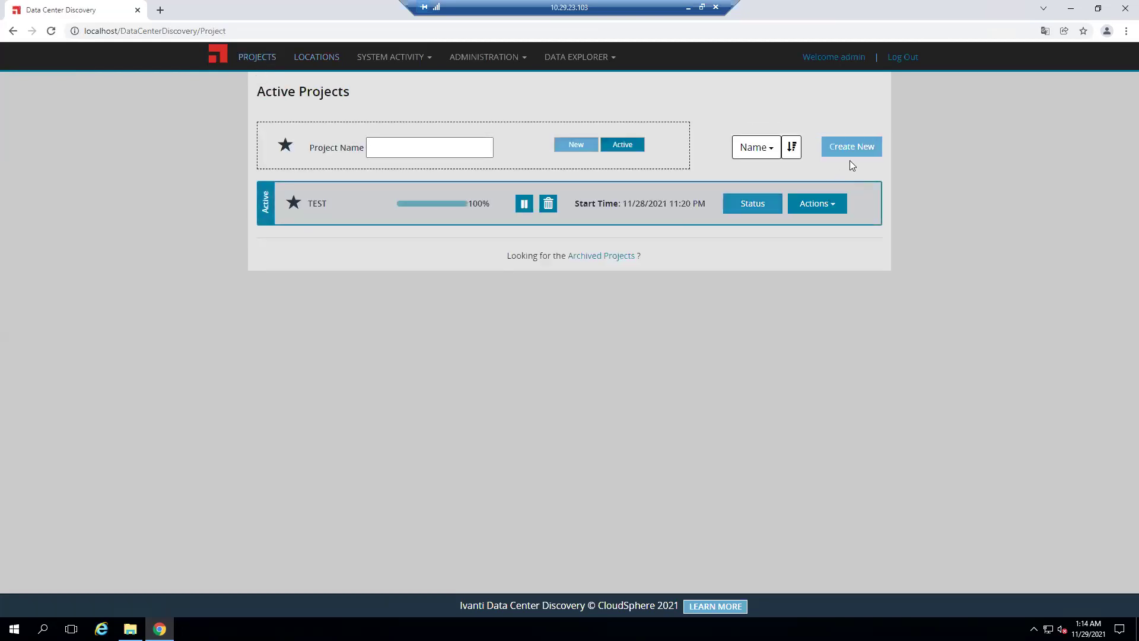
pyautogui.click(853, 148)
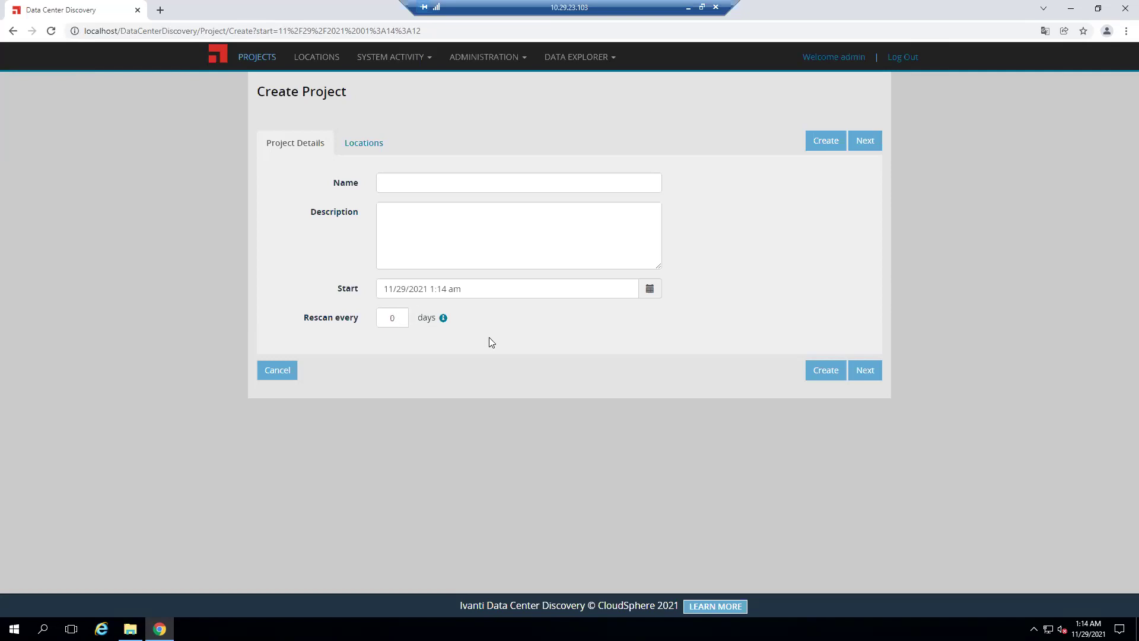
# Show the new project's Locations tab, listing the unchecked DEMO location
pyautogui.click(361, 148)
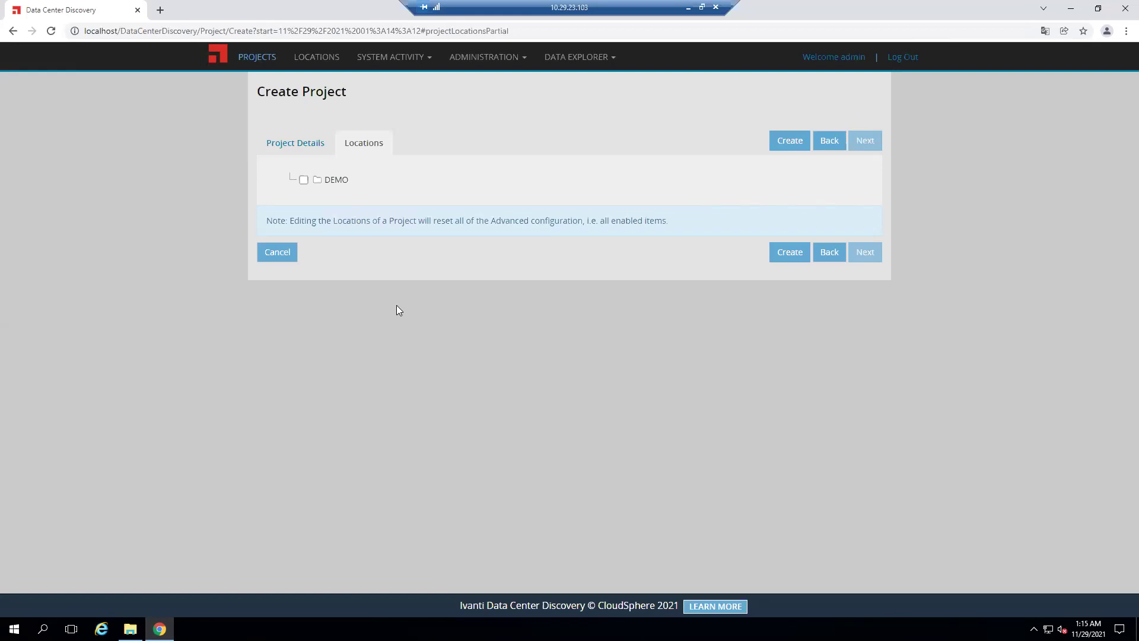
# Abandon the unsaved project and go back to Active Projects showing TEST at 100%
pyautogui.click(257, 61)
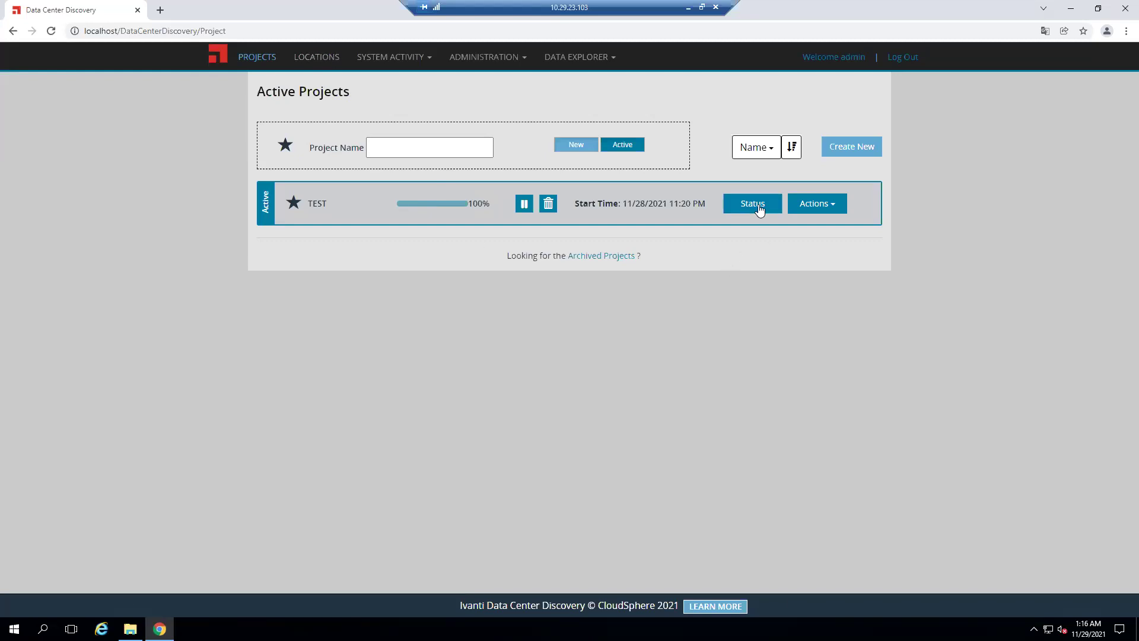
# Open the TEST project's Status summary: DEMO location, 4 targets, 3 found devices
pyautogui.click(838, 204)
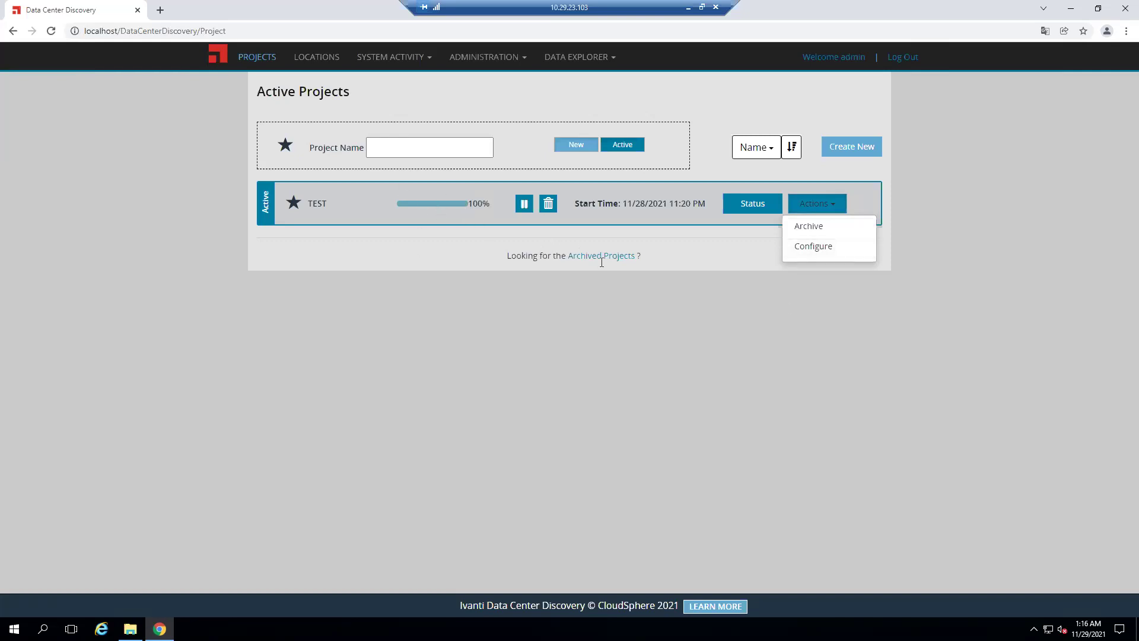
pyautogui.click(800, 334)
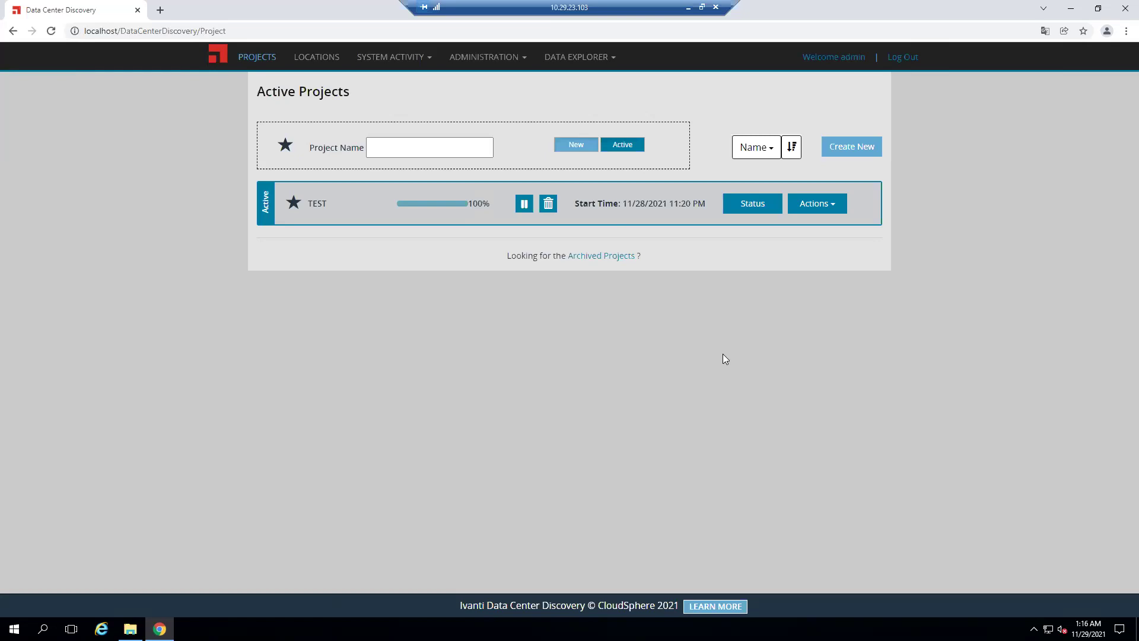
pyautogui.click(750, 204)
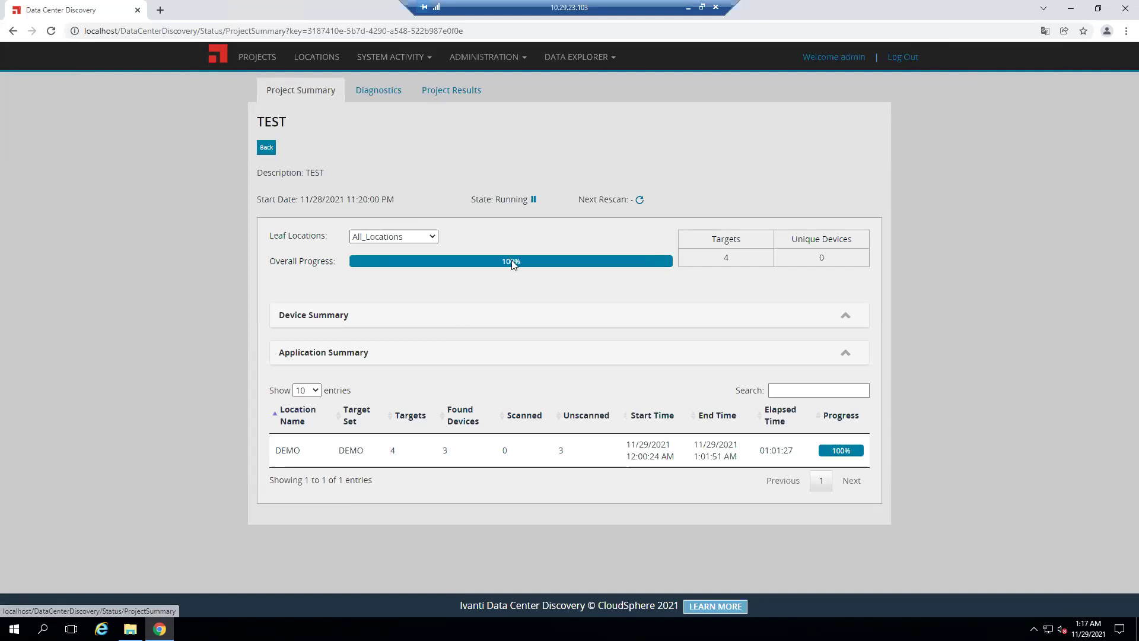
# Filter the TEST summary to the DEMO leaf location, then view its Diagnostics targets
pyautogui.click(432, 237)
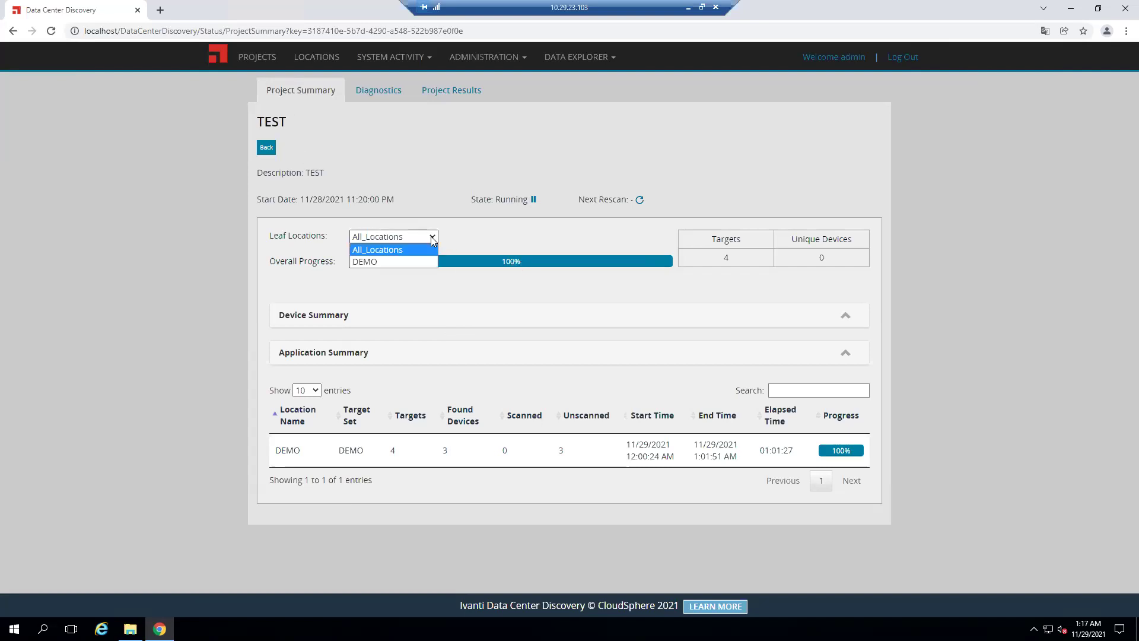
pyautogui.click(379, 261)
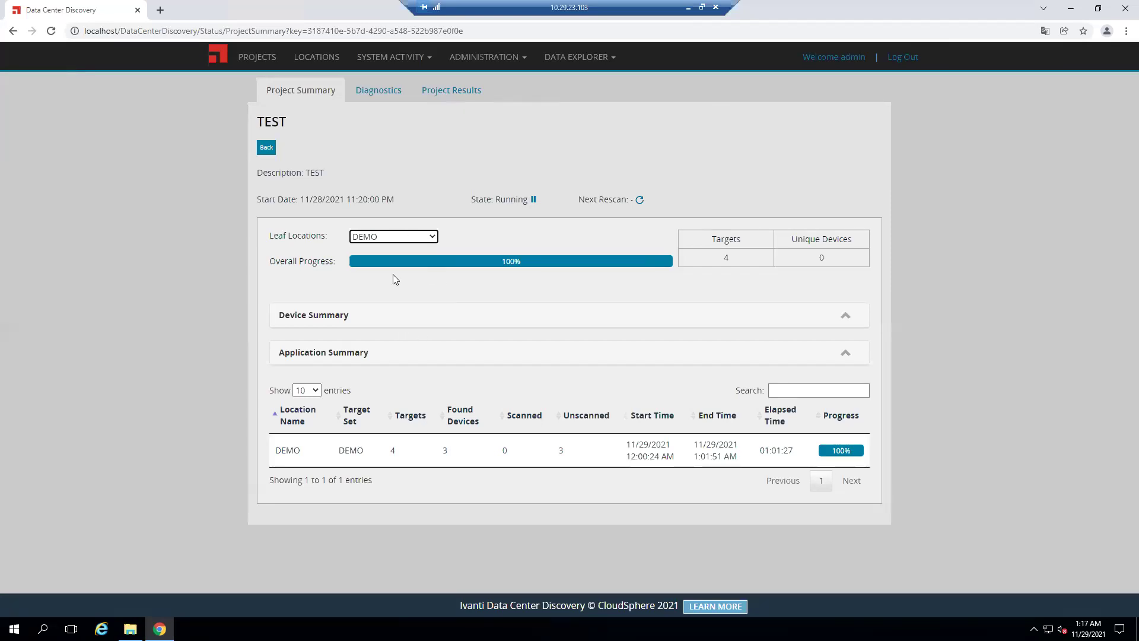
pyautogui.click(435, 238)
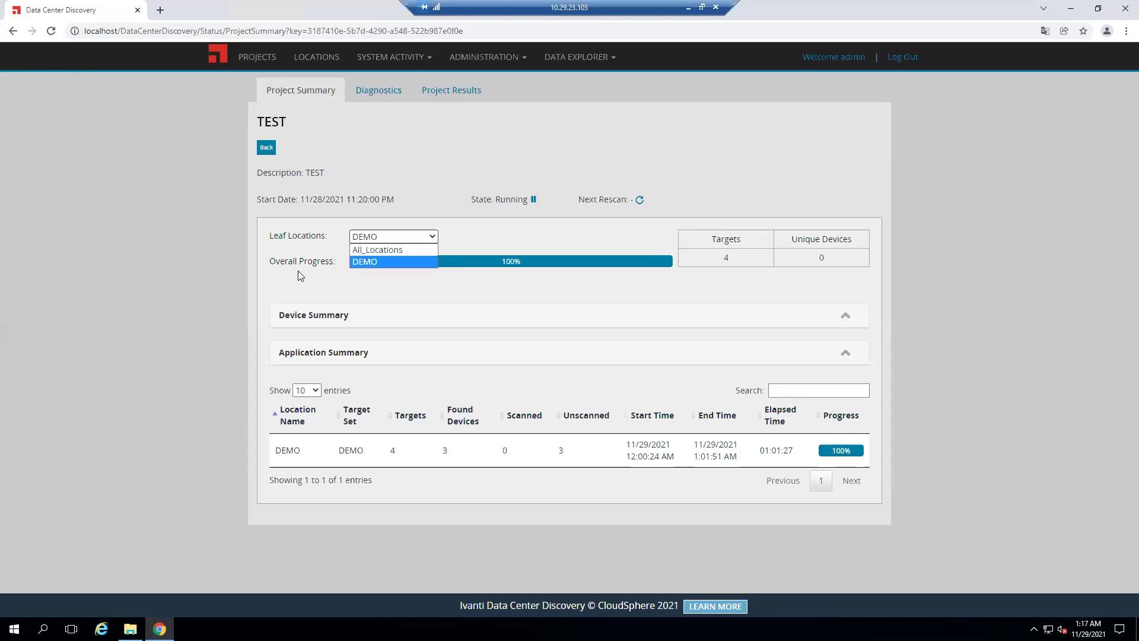
pyautogui.click(437, 300)
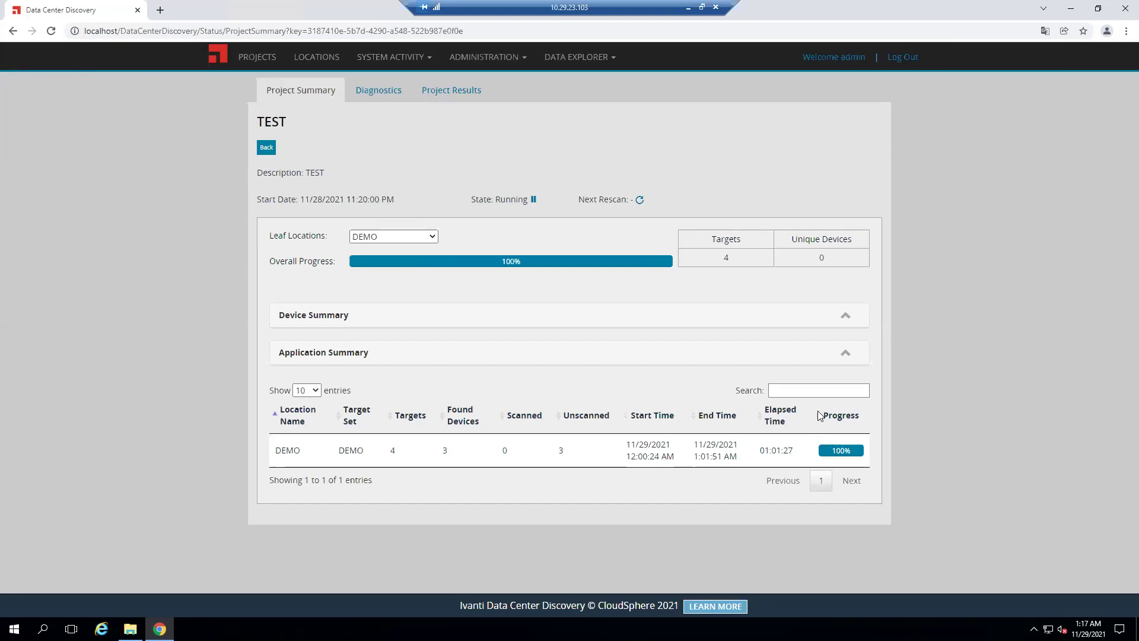
pyautogui.click(801, 391)
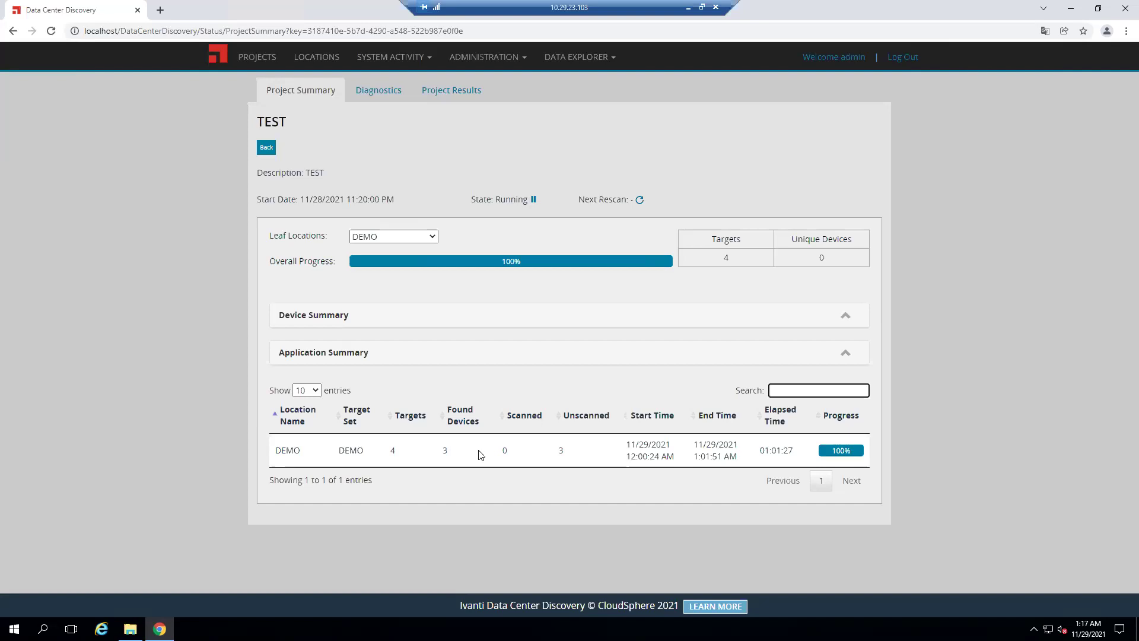
pyautogui.click(367, 91)
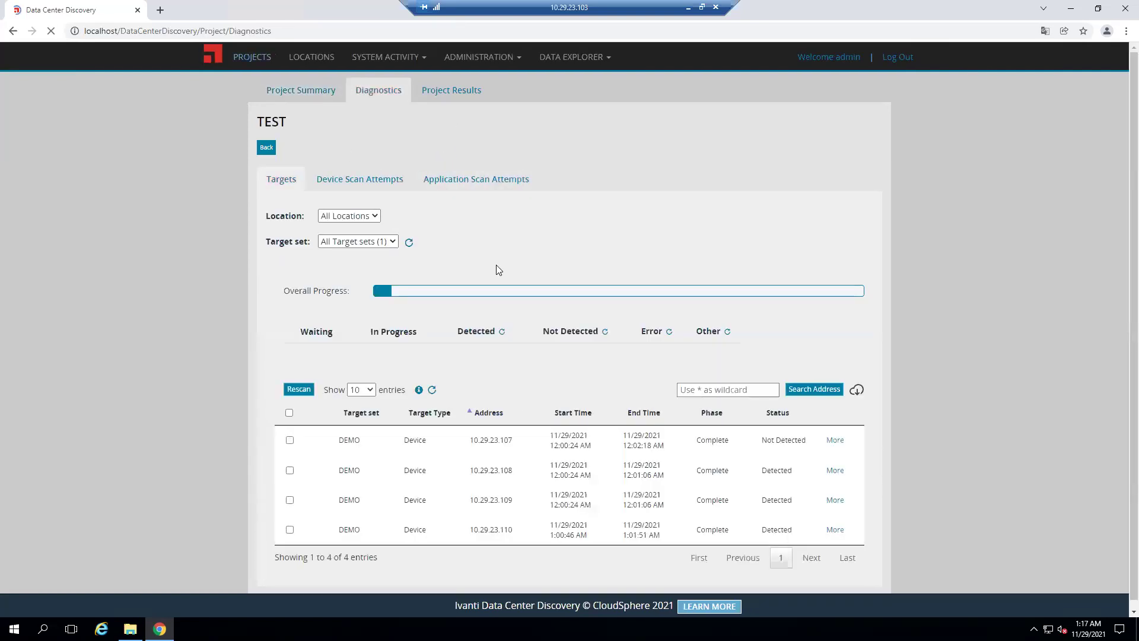
# Check the not-detected target 10.29.23.107 in the Diagnostics target list
pyautogui.scroll(-1, 559, 230)
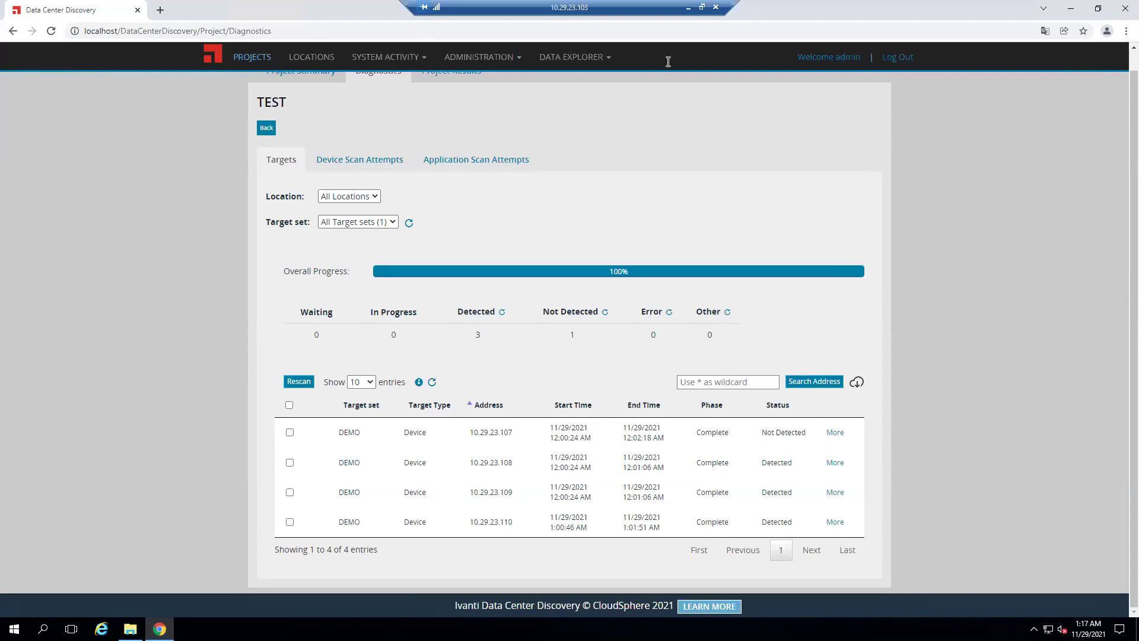
pyautogui.scroll(1, 585, 228)
pyautogui.scroll(-1, 604, 228)
pyautogui.click(290, 432)
# Select all four targets, review device and application scan attempts, then show Project Results
pyautogui.click(288, 405)
pyautogui.click(344, 157)
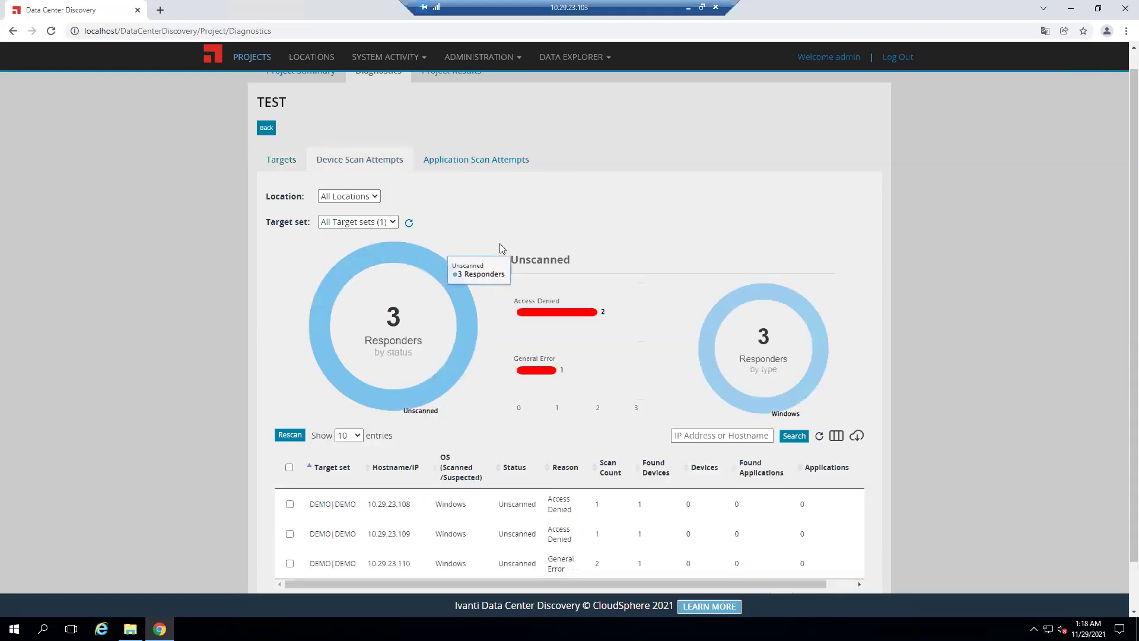
pyautogui.scroll(-1, 574, 371)
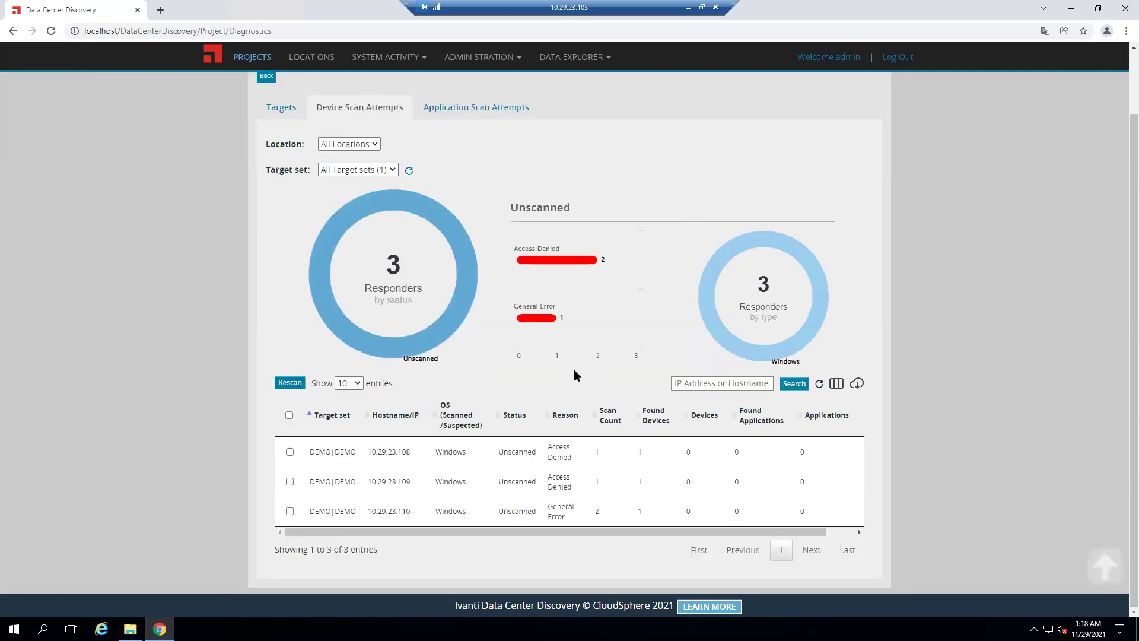
pyautogui.scroll(1, 425, 271)
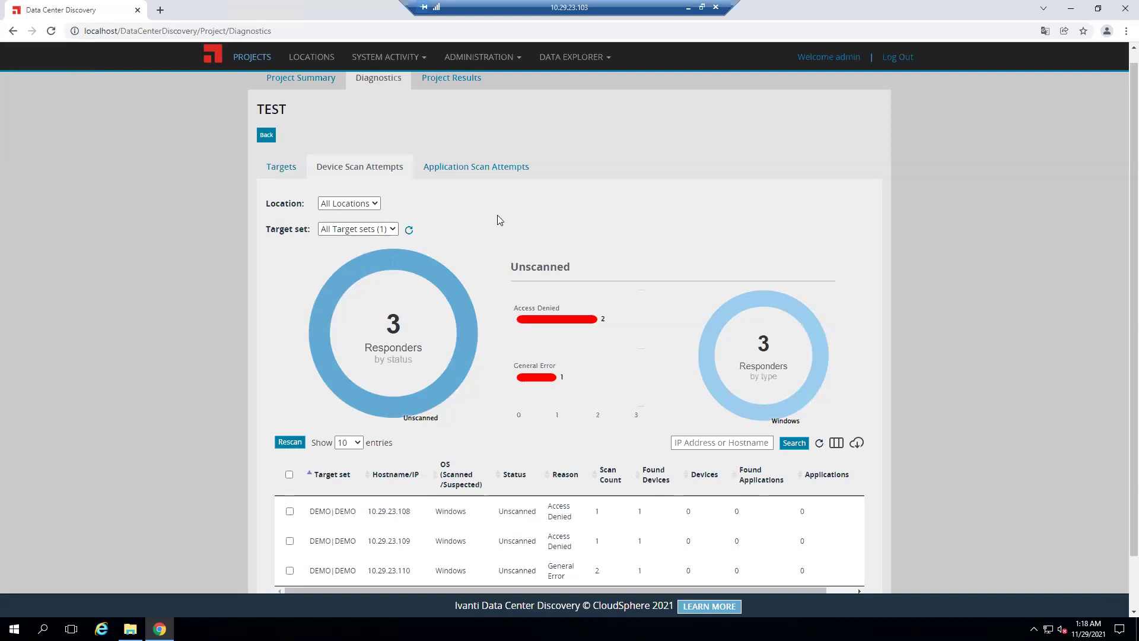
pyautogui.scroll(-1, 499, 219)
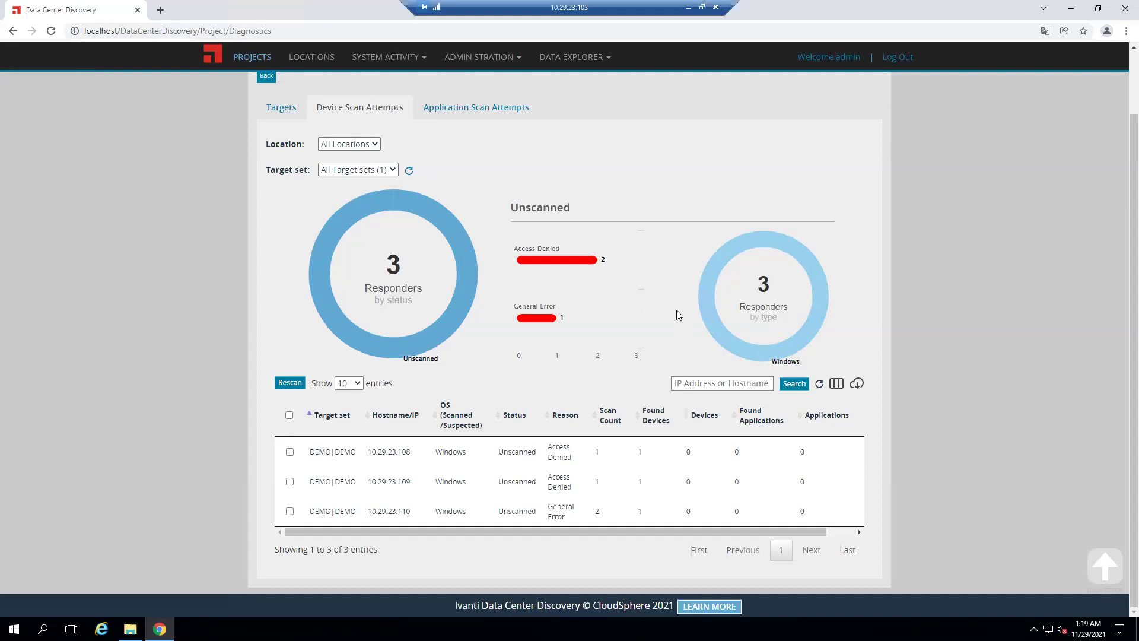
pyautogui.scroll(2, 676, 308)
pyautogui.click(471, 181)
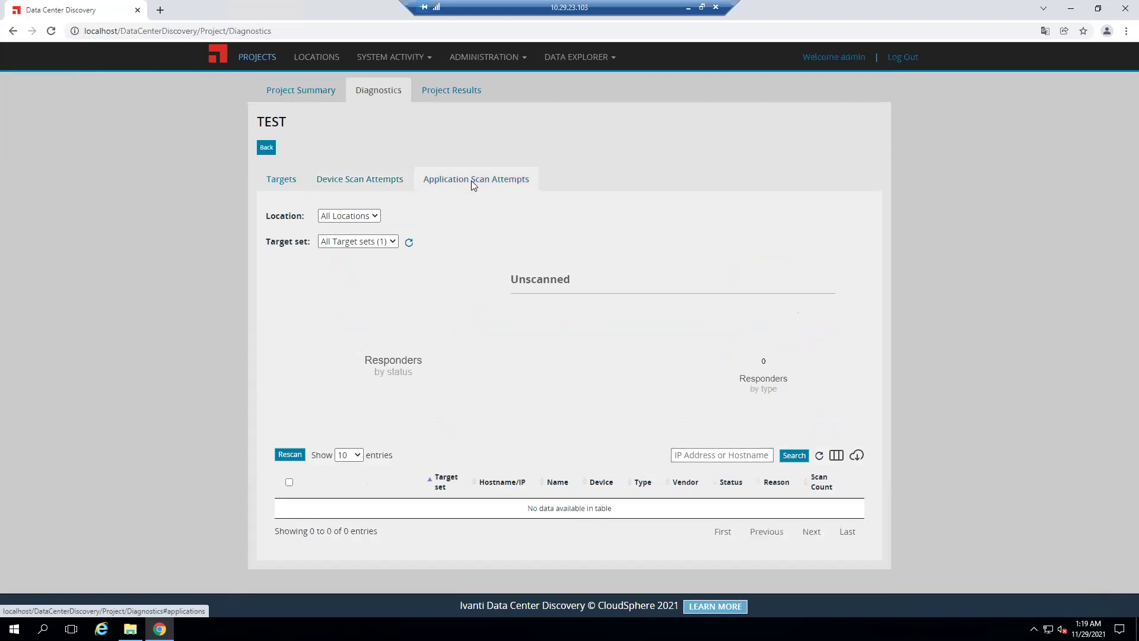
pyautogui.click(442, 88)
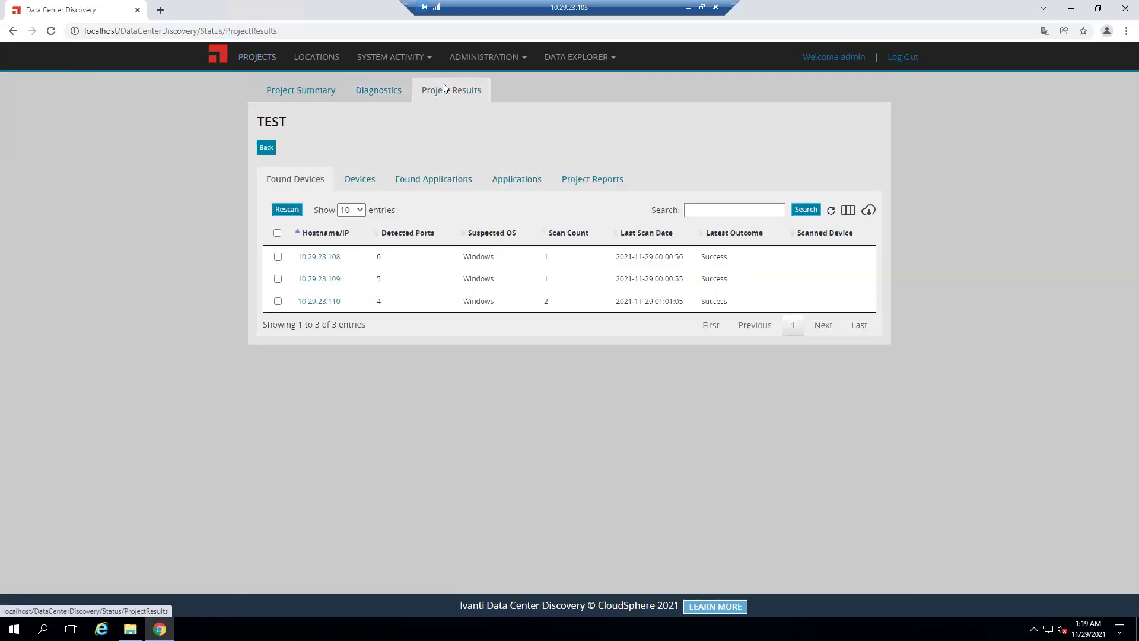
# Open 10.29.23.108's scan history and expand its TCP ports 80, 135, 139, 443, 445, 5985
pyautogui.click(316, 256)
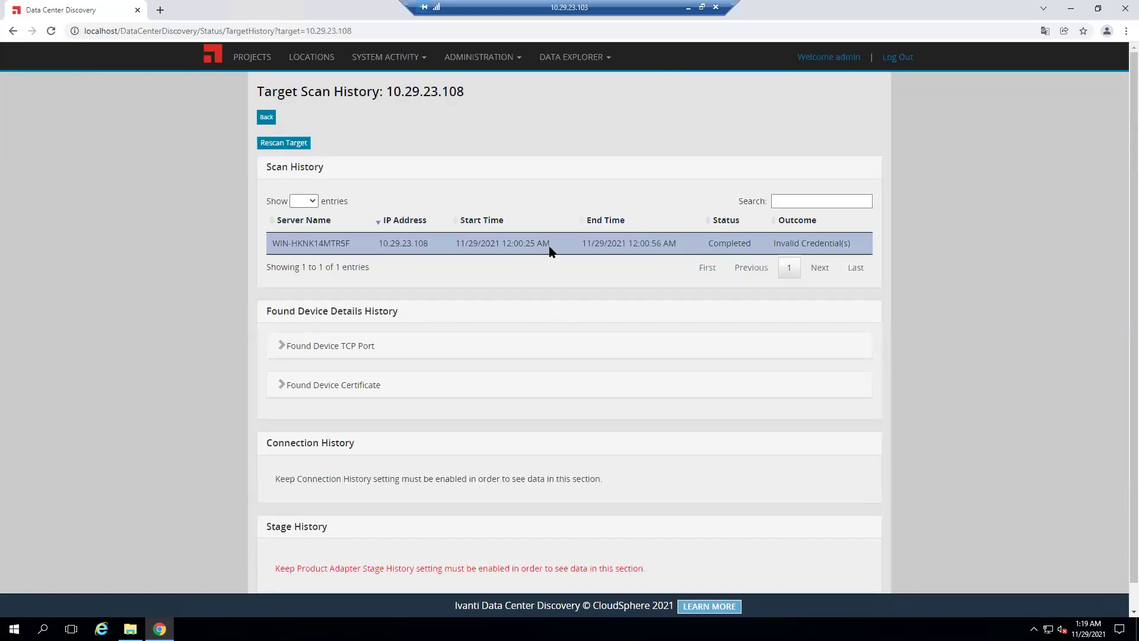
pyautogui.scroll(-1, 490, 338)
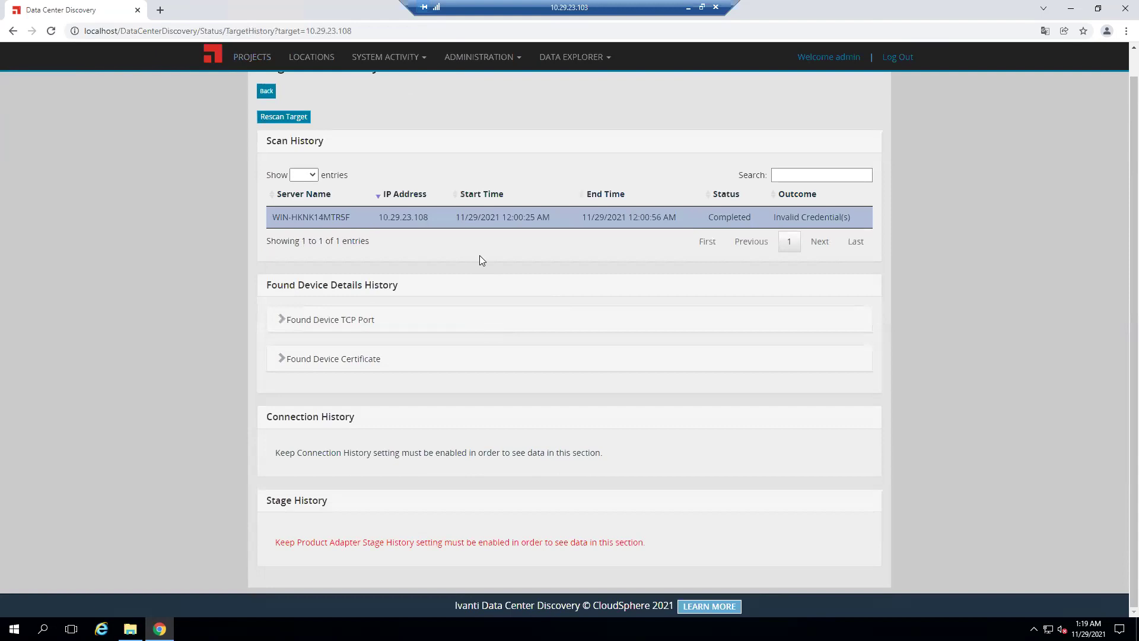
pyautogui.click(283, 324)
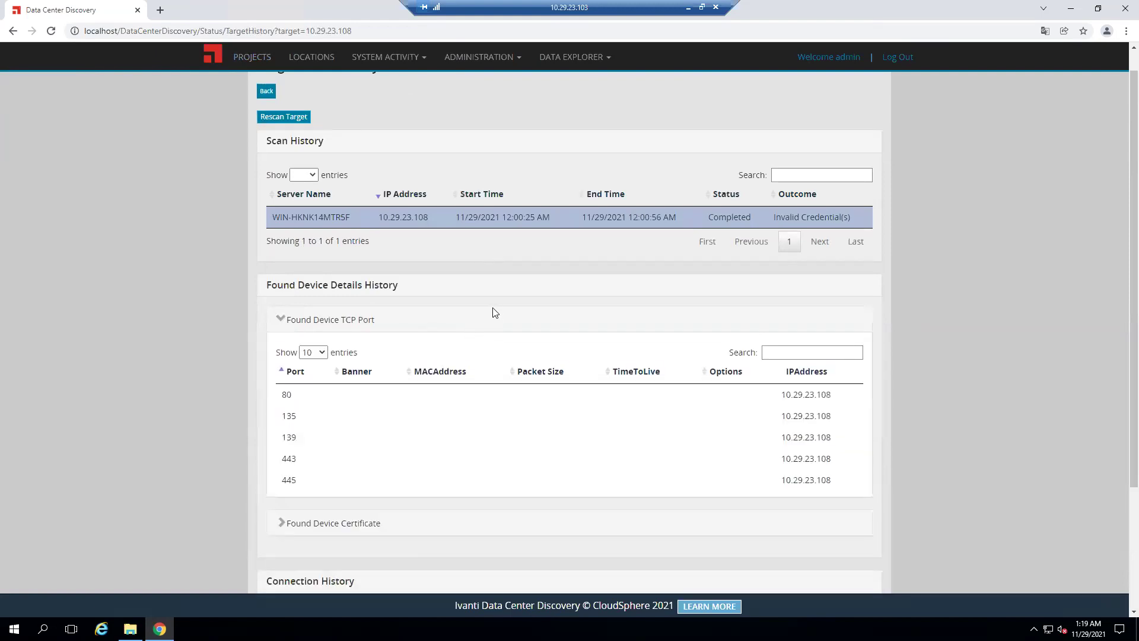
pyautogui.scroll(-3, 412, 323)
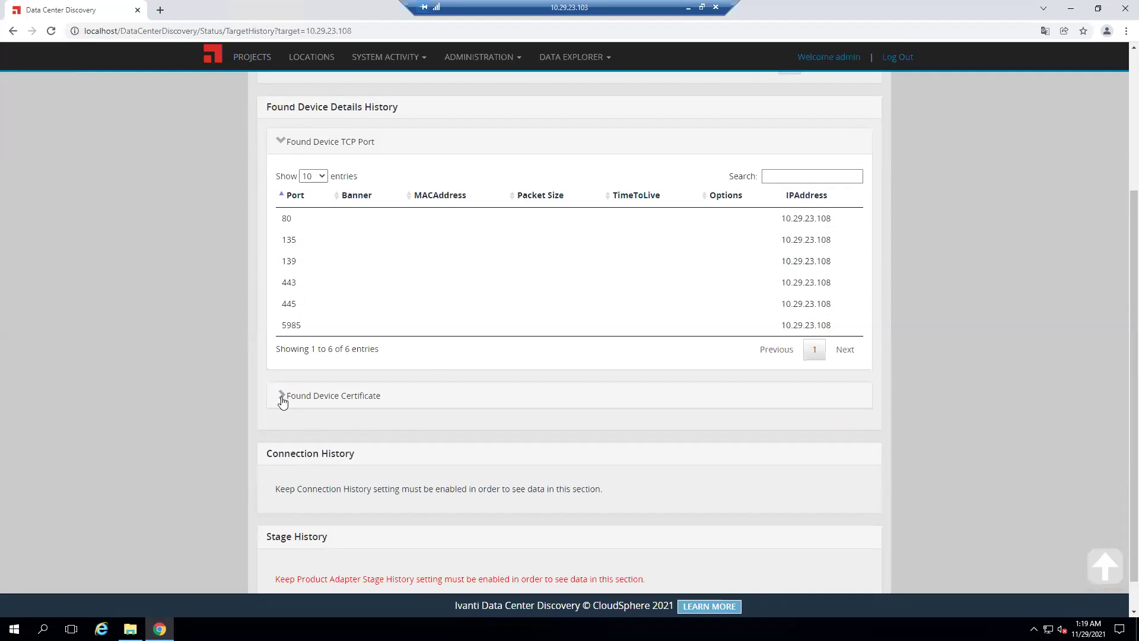
pyautogui.scroll(3, 536, 423)
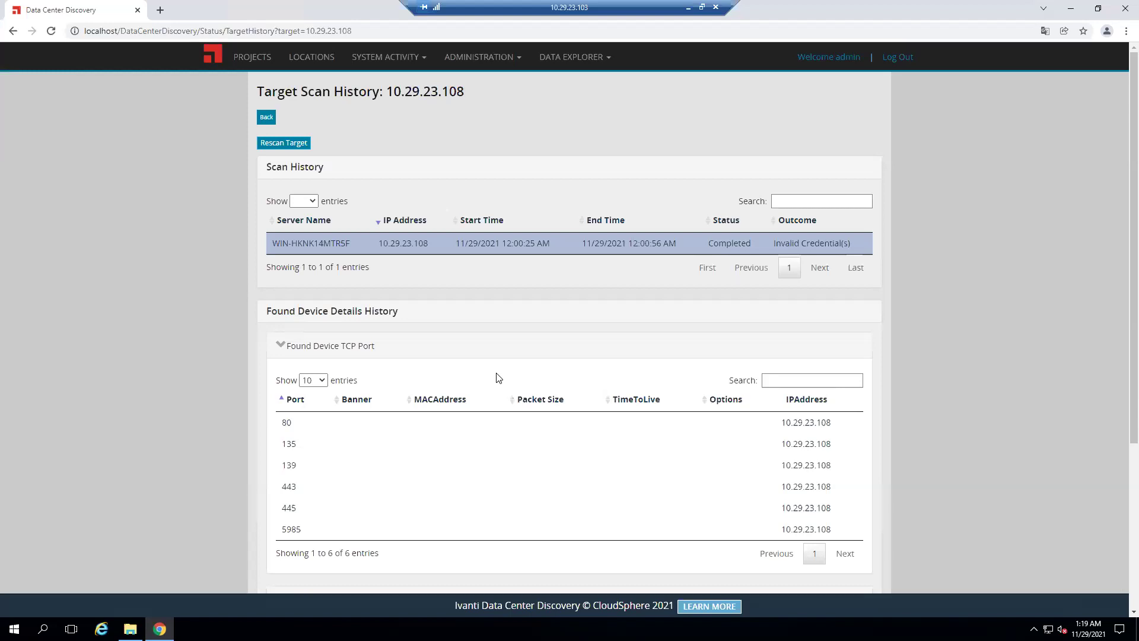
pyautogui.scroll(-4, 452, 380)
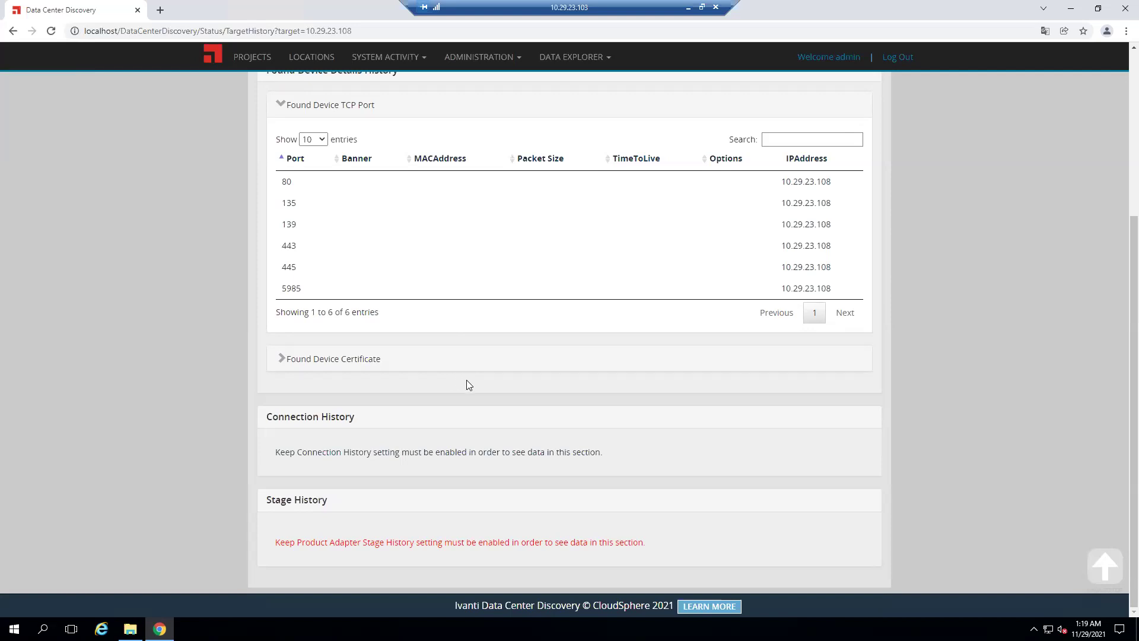
pyautogui.scroll(4, 483, 382)
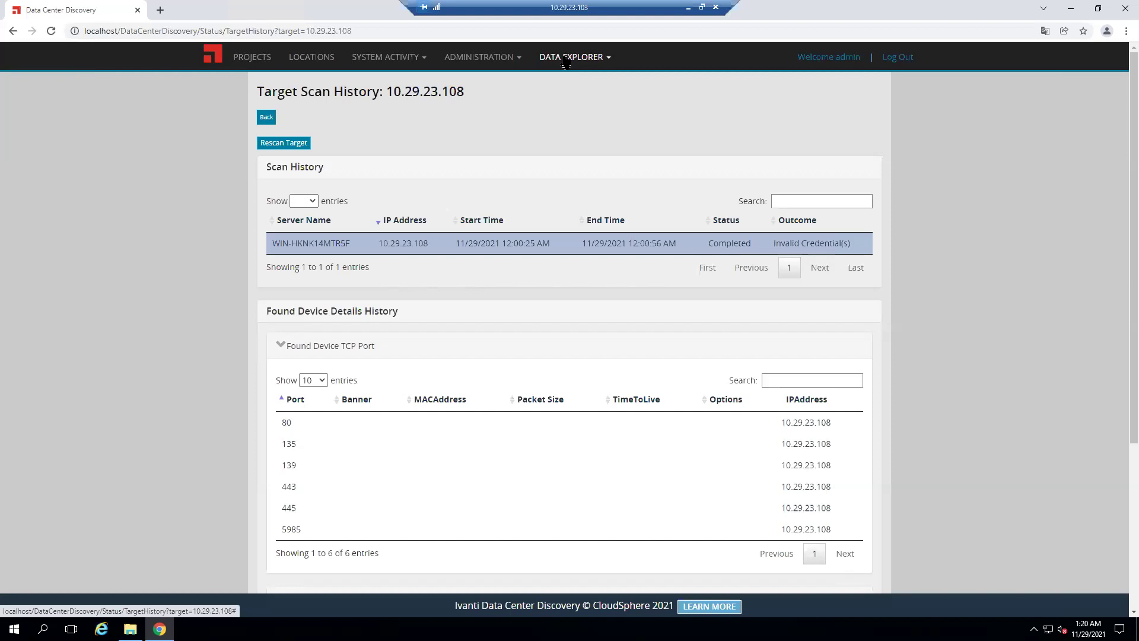
# Browse the Data Explorer Reports page's Oracle LMS, LMS utilities and Diagnostics report lists
pyautogui.click(565, 62)
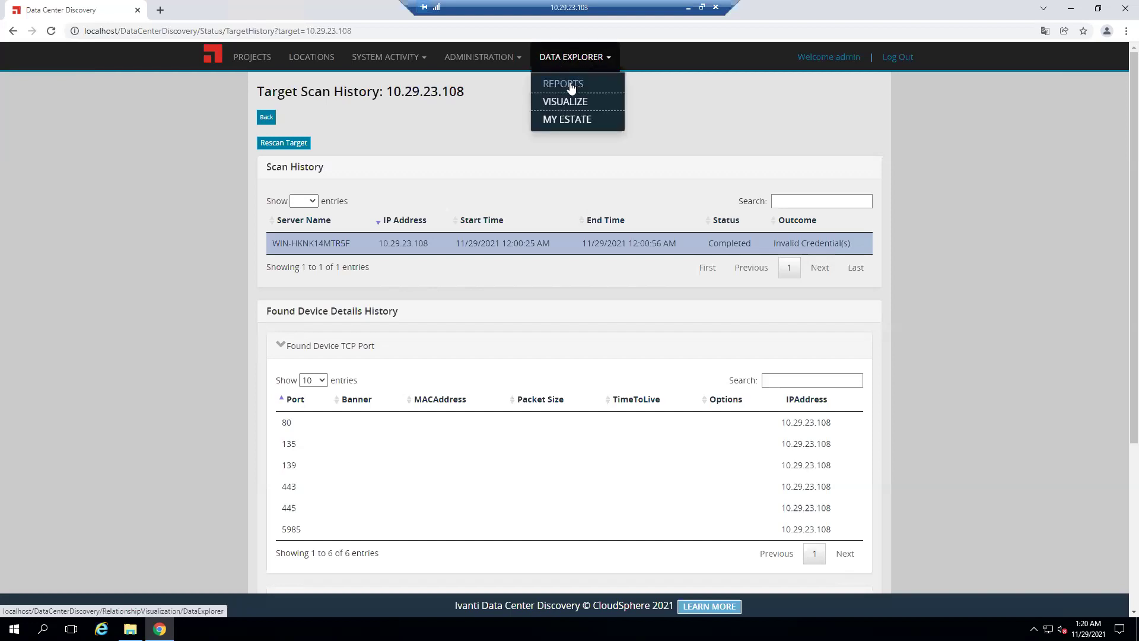
pyautogui.click(571, 87)
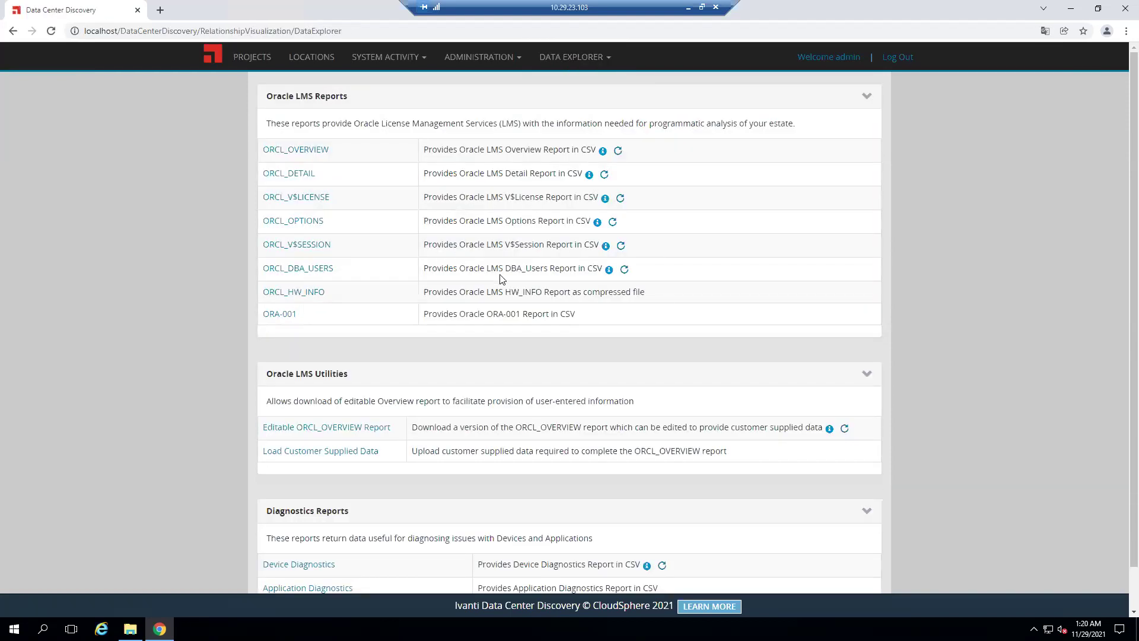
pyautogui.scroll(-1, 600, 359)
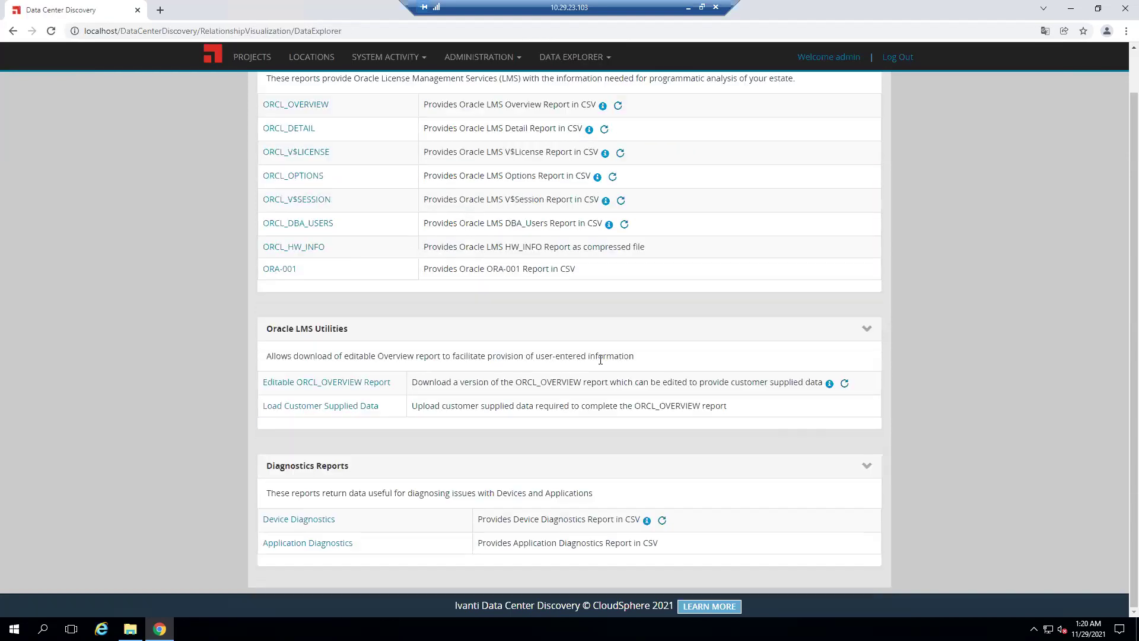
pyautogui.scroll(1, 625, 349)
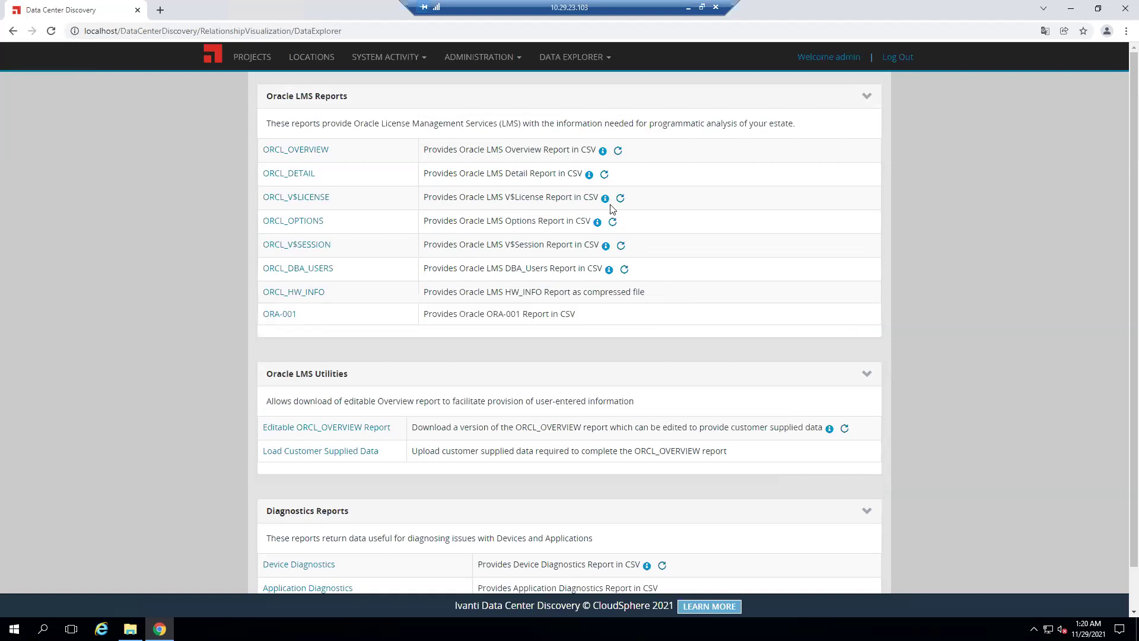
pyautogui.click(573, 57)
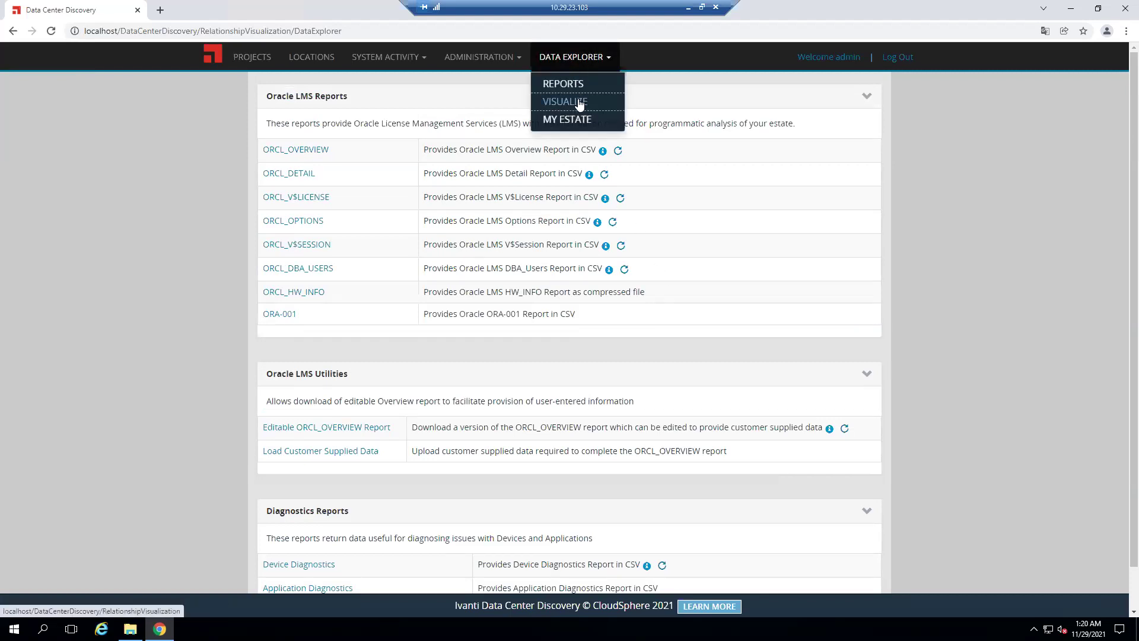
# Show the Data Explorer Visualize canvas with its C.I. Types and Relationship Types panels
pyautogui.click(579, 102)
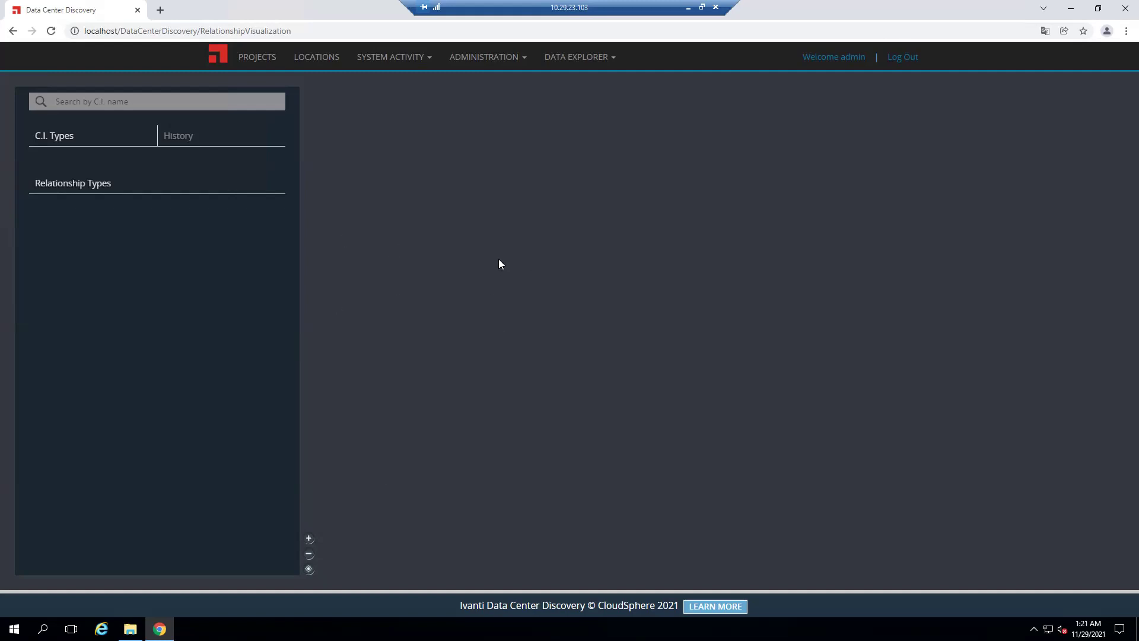
pyautogui.click(583, 65)
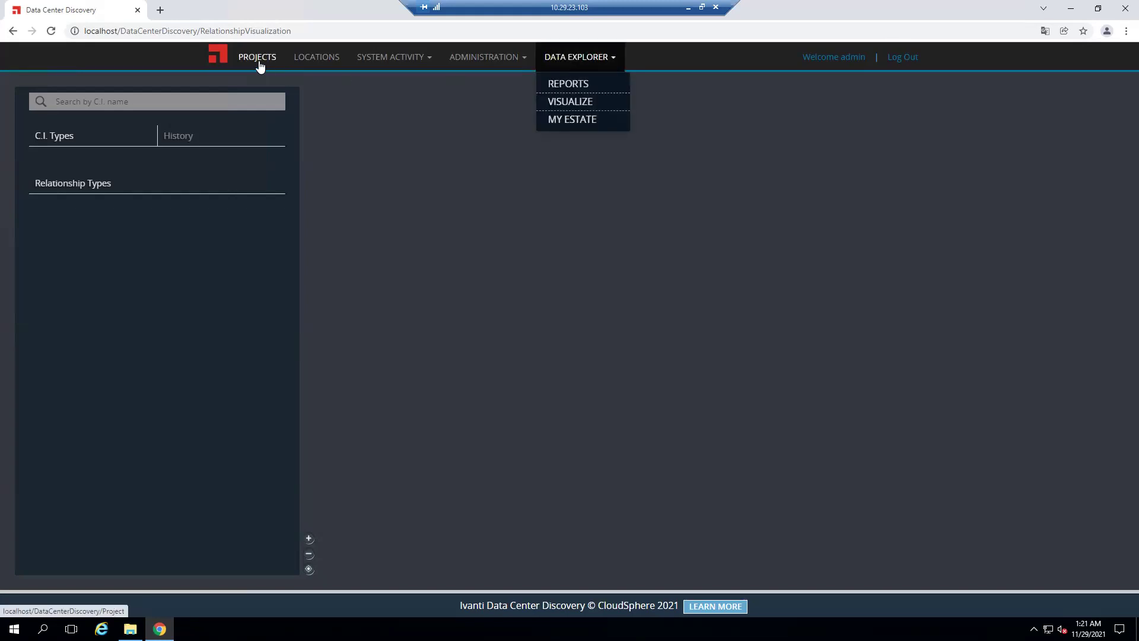
# Go to the Active Projects page listing TEST at 100%
pyautogui.click(259, 60)
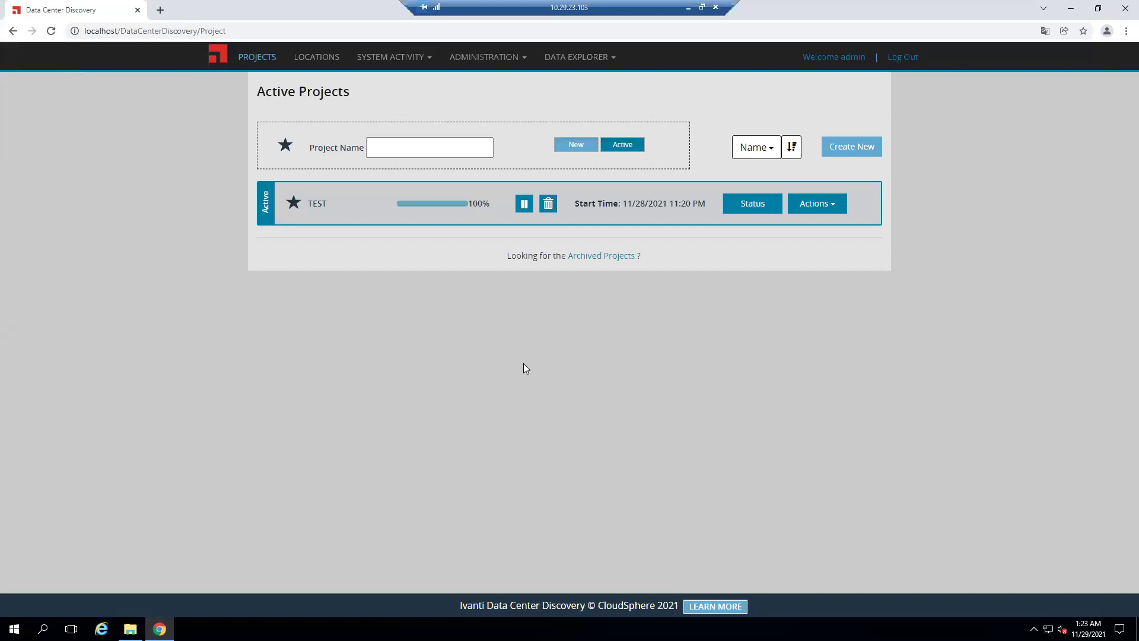
# From TEST's Project Results, view the scan history for 10.29.23.108 showing Invalid Credential(s)
pyautogui.click(752, 203)
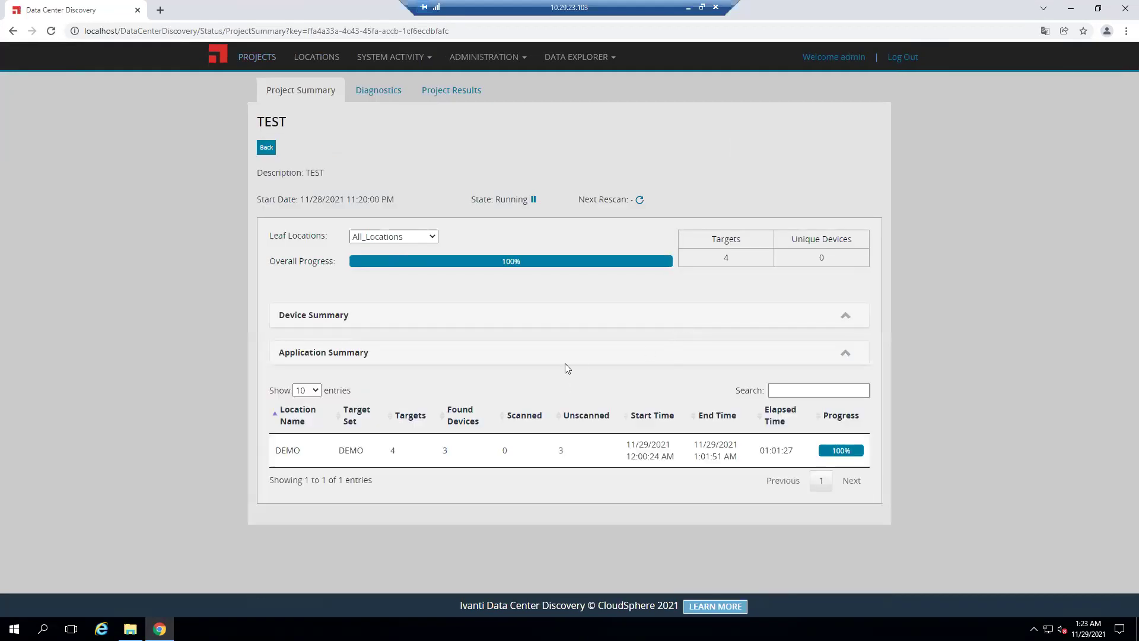
pyautogui.click(436, 90)
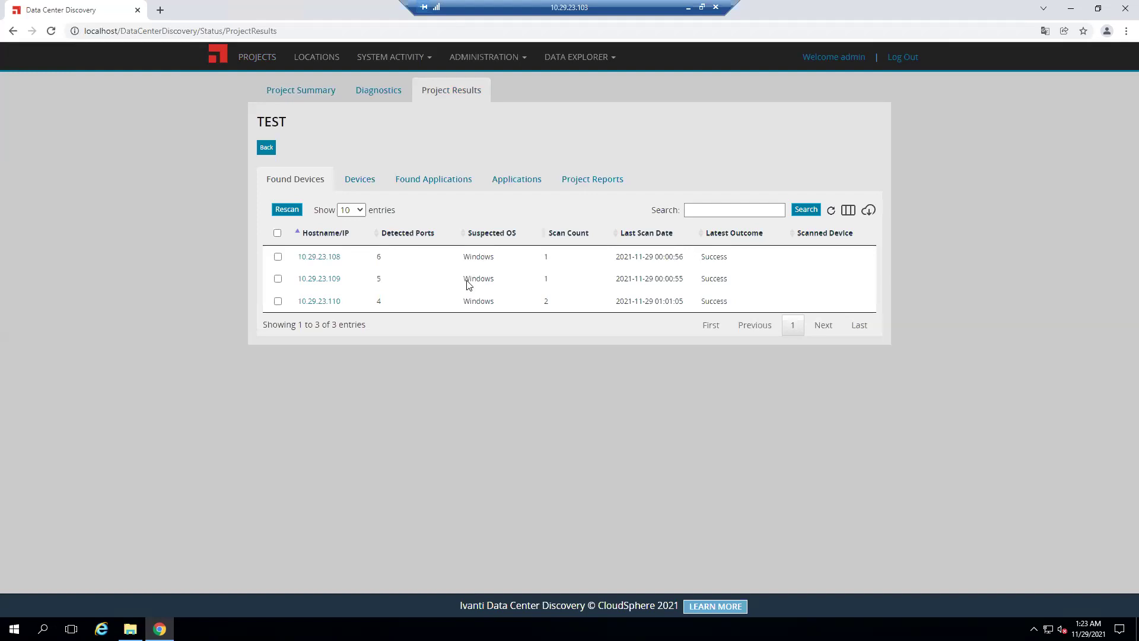
pyautogui.click(730, 208)
pyautogui.click(321, 256)
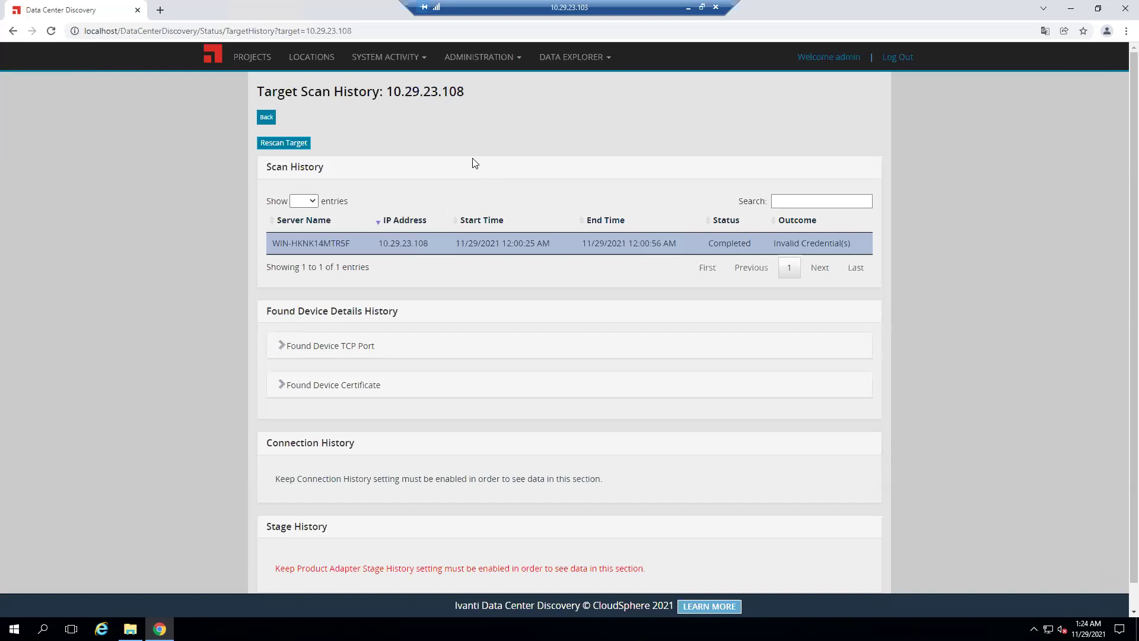
# Leave the 10.29.23.108 scan history for the Projects page
pyautogui.click(249, 57)
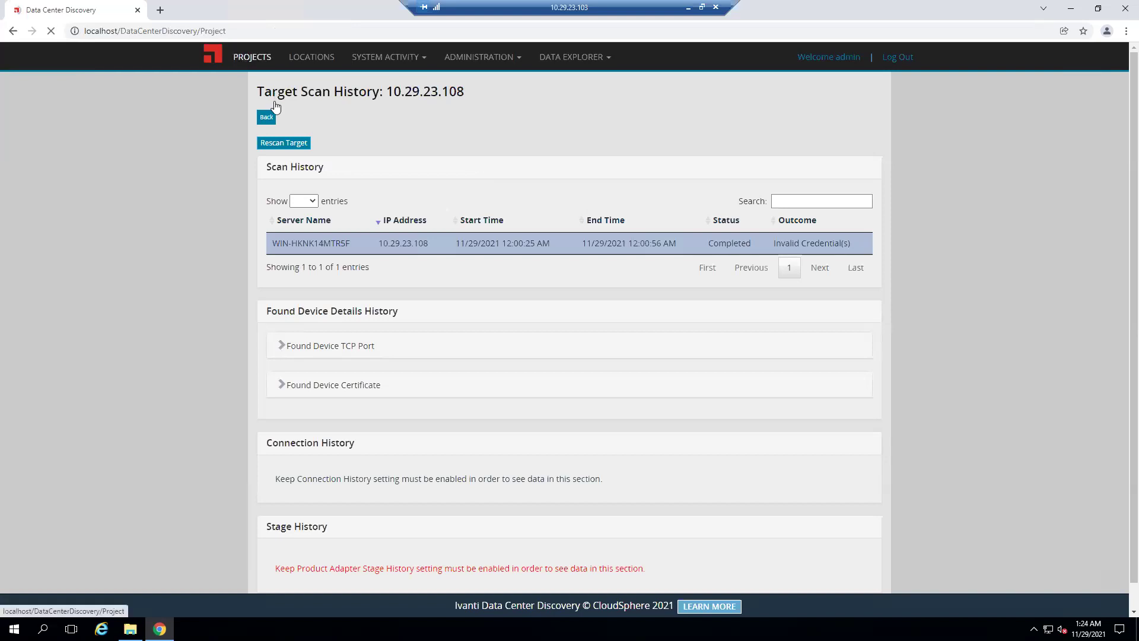